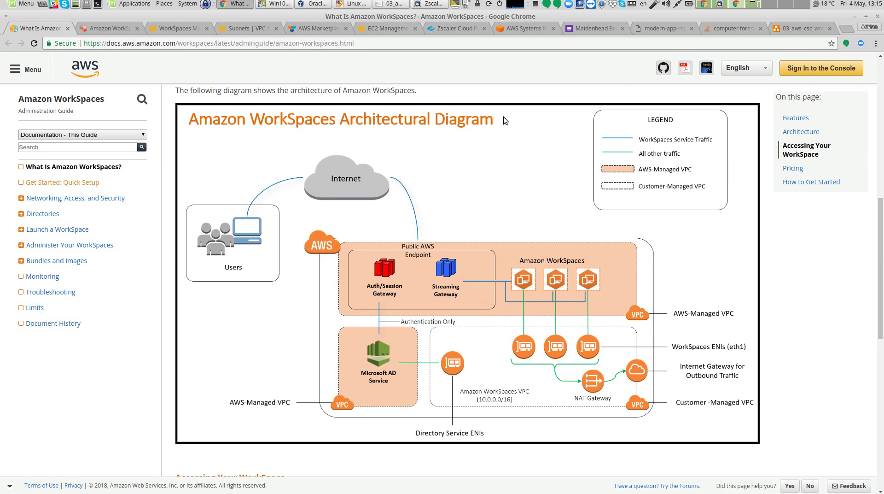
Review the WorkSpaces client download page, the WorkSpaces architecture diagram and the Cloud Security Connector diagram in 03_aws_csc_worspaces.pdf
{"action": "left_click", "coordinate": [122, 31]}
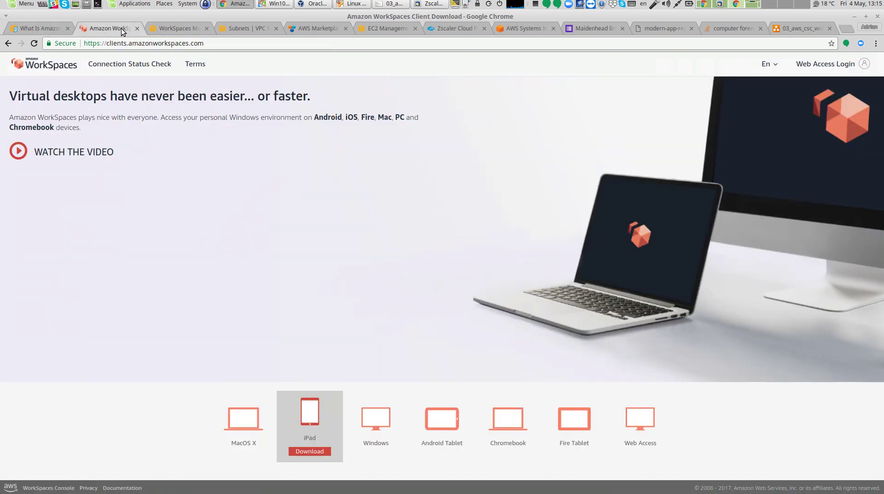
{"action": "mouse_move", "coordinate": [239, 418]}
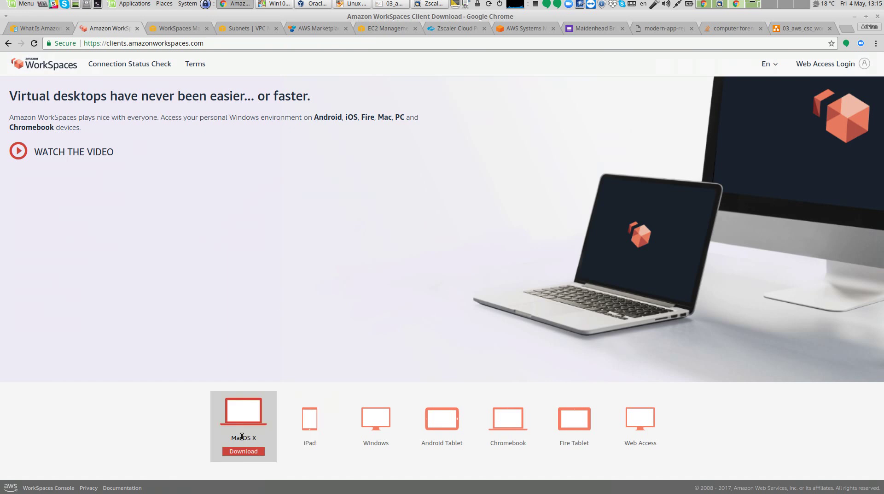
{"action": "mouse_move", "coordinate": [649, 413]}
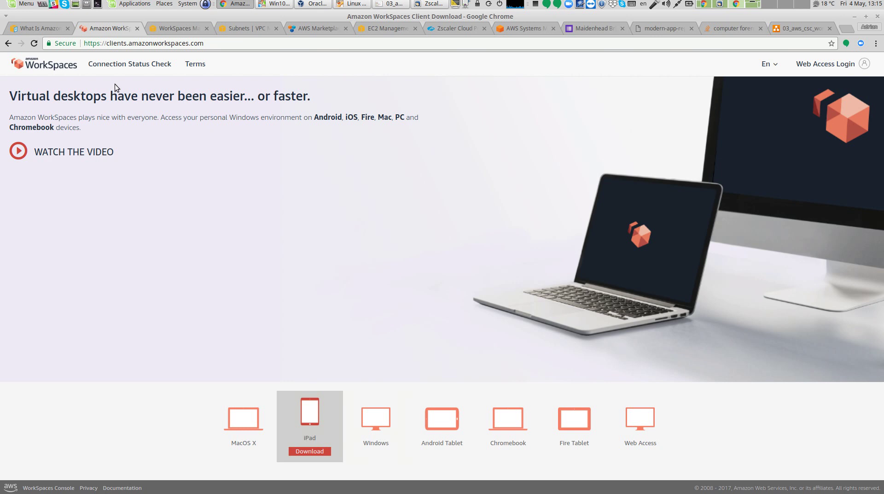
{"action": "left_click", "coordinate": [37, 31]}
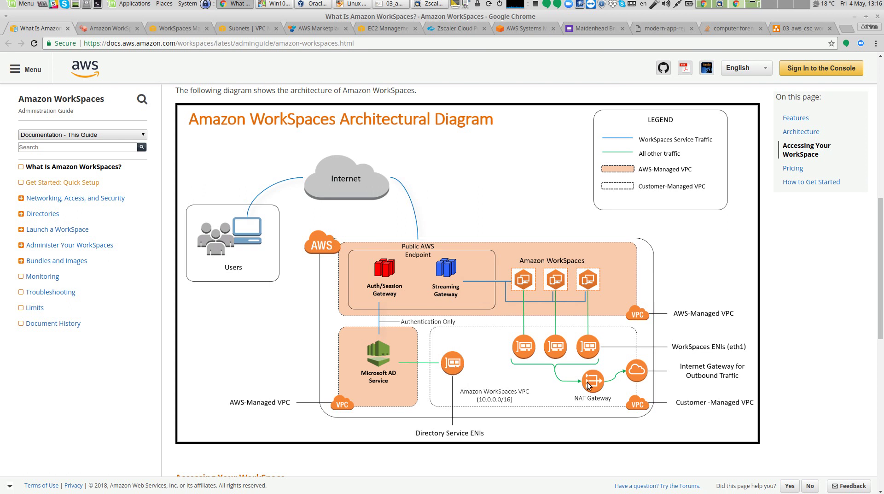
{"action": "left_click", "coordinate": [396, 3]}
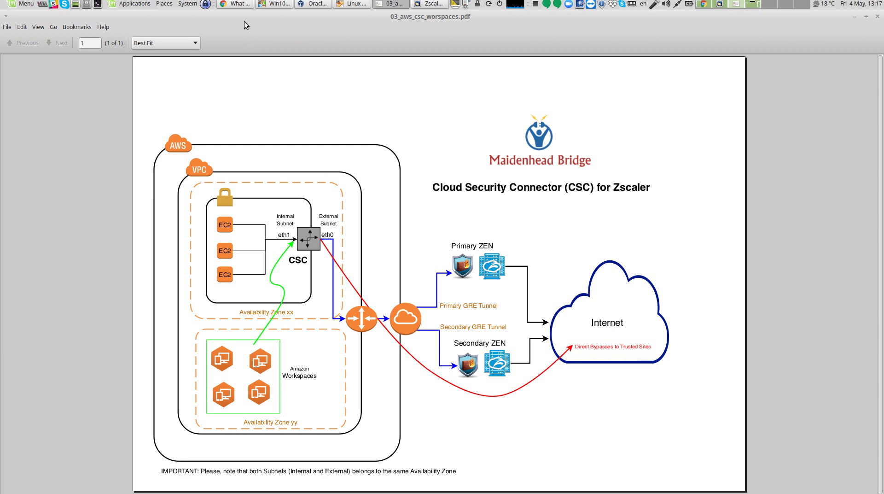
{"action": "left_click", "coordinate": [237, 4]}
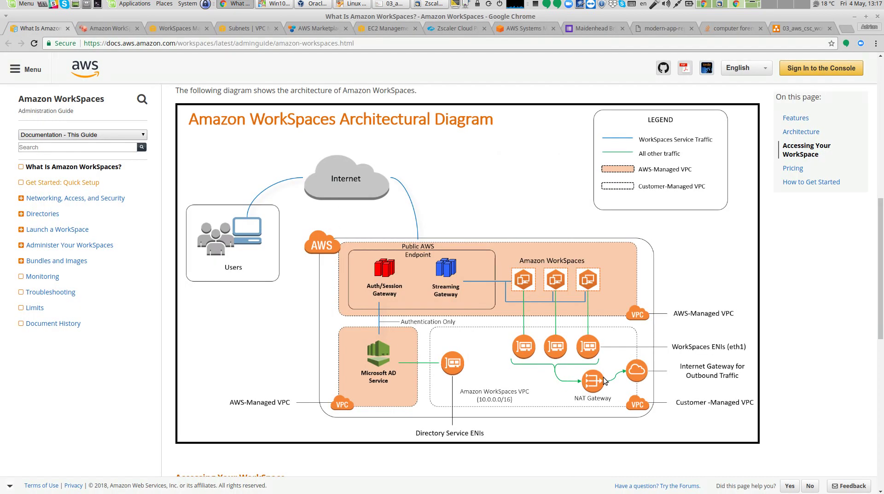
Review the WorkSpaces directory's VPC, the VPC subnets sorted by availability zone, and the EC2 key pairs
{"action": "left_click", "coordinate": [180, 29]}
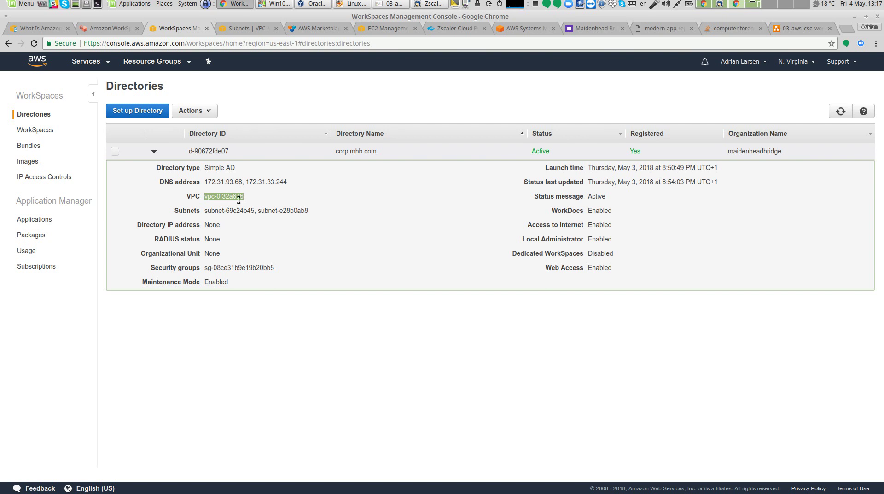
{"action": "left_click", "coordinate": [254, 29]}
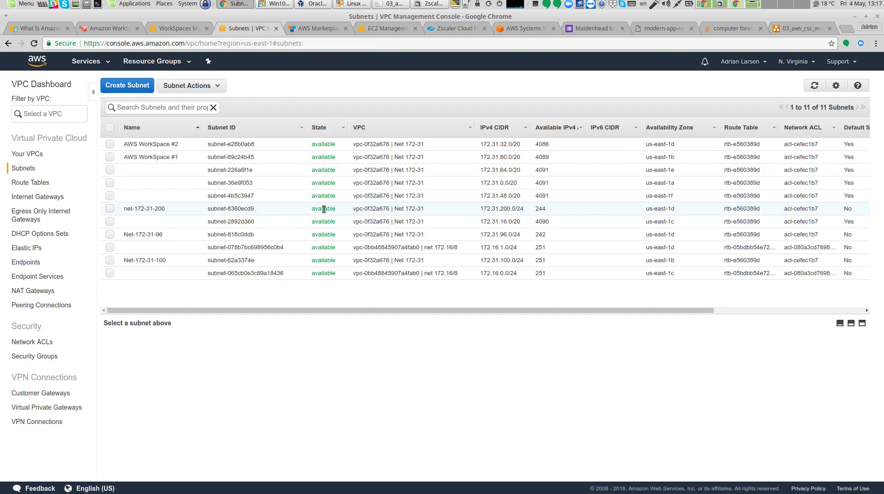
{"action": "left_click", "coordinate": [677, 131]}
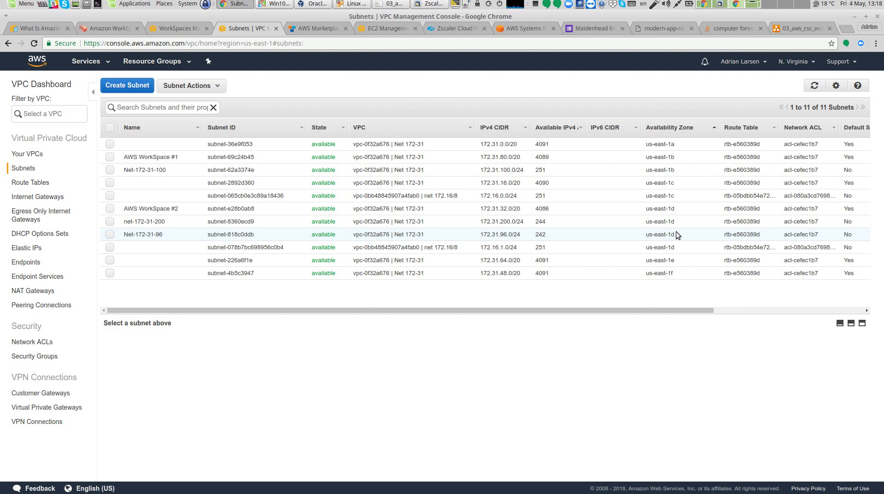
{"action": "left_click", "coordinate": [387, 28]}
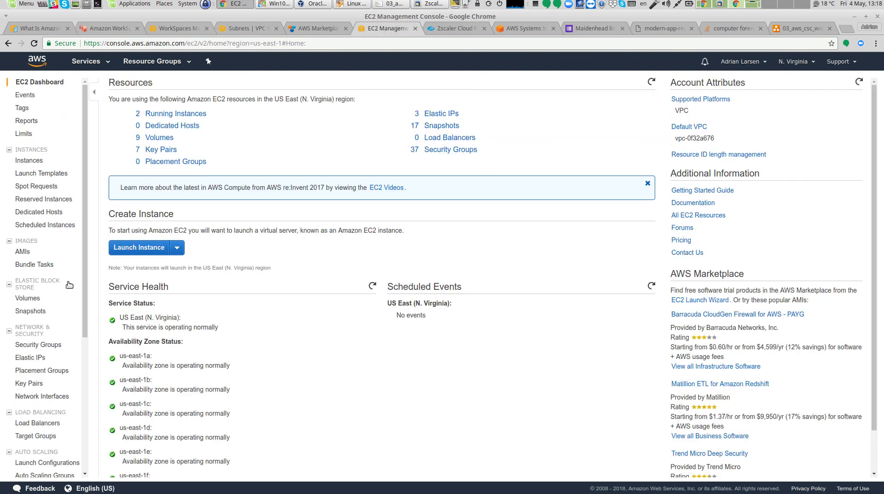
{"action": "left_click", "coordinate": [31, 383]}
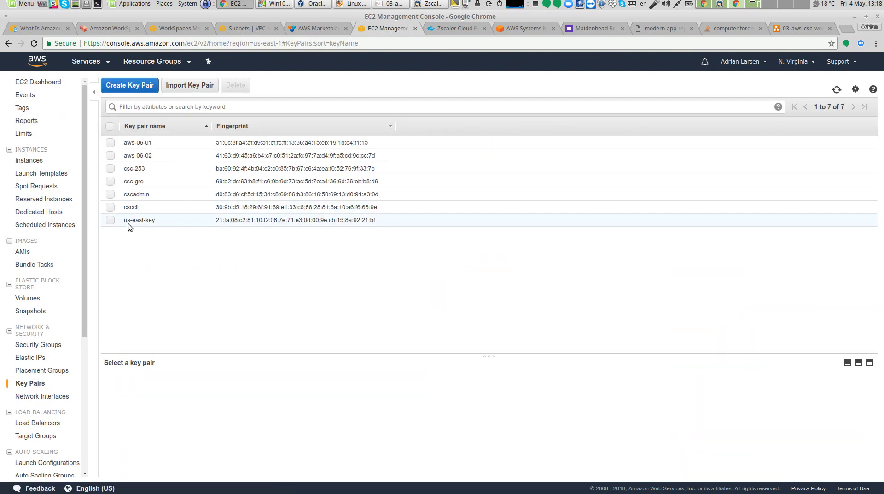
Continue from the Cloud Security Connector for Zscaler Marketplace listing to its software configuration and set the region to US East (N. Virginia)
{"action": "left_click", "coordinate": [322, 29]}
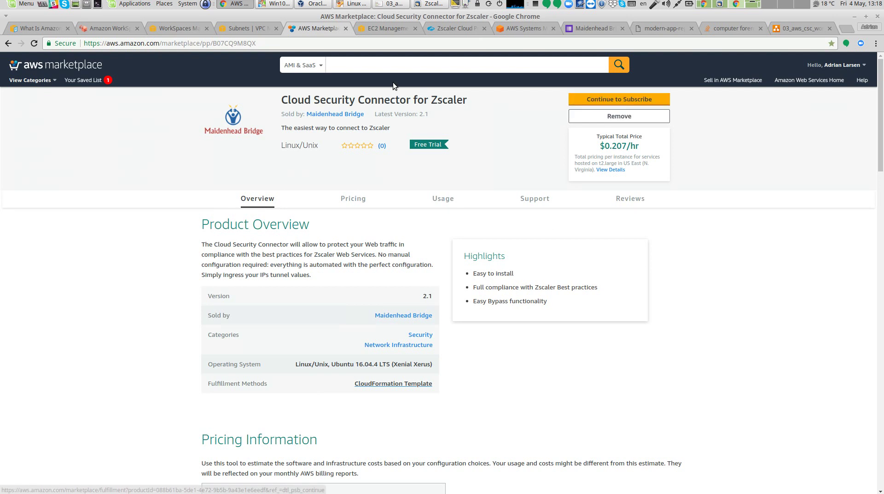
{"action": "left_click", "coordinate": [357, 71]}
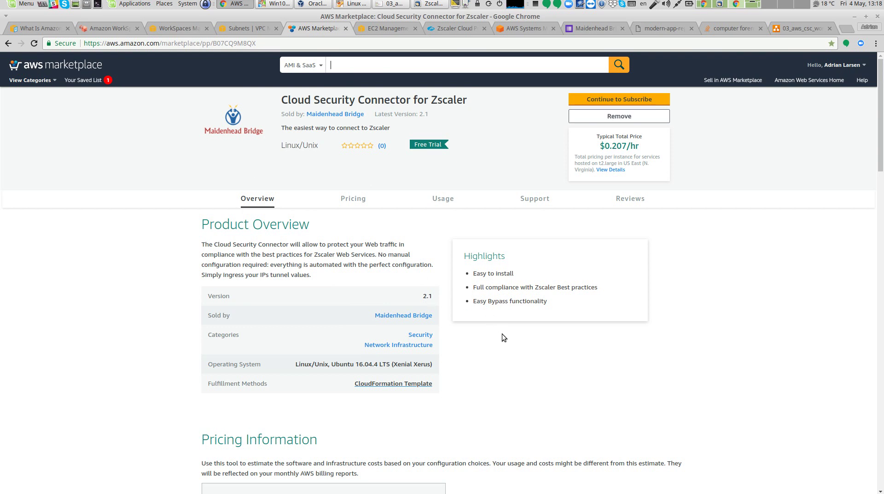
{"action": "left_click", "coordinate": [629, 97]}
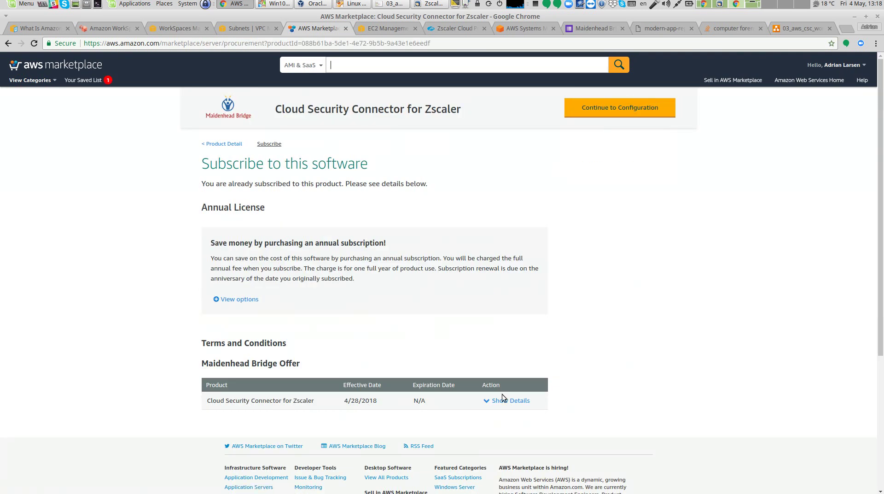
{"action": "left_click", "coordinate": [642, 111]}
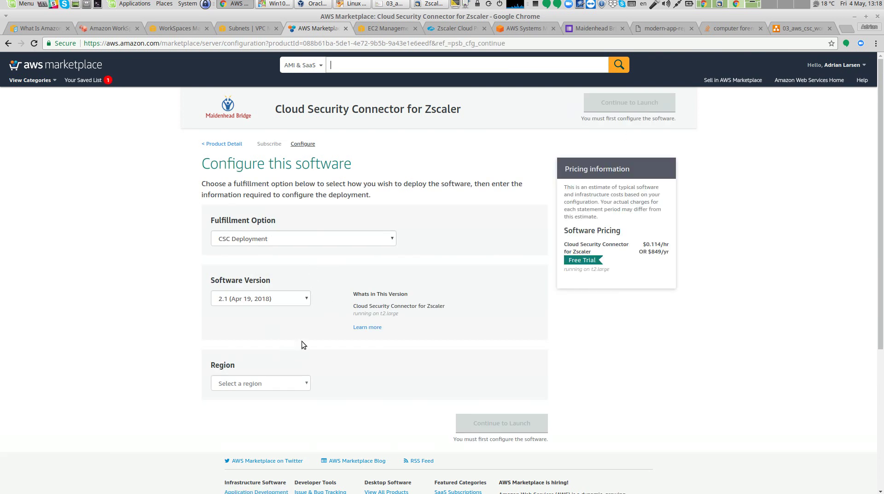
{"action": "left_click", "coordinate": [298, 388]}
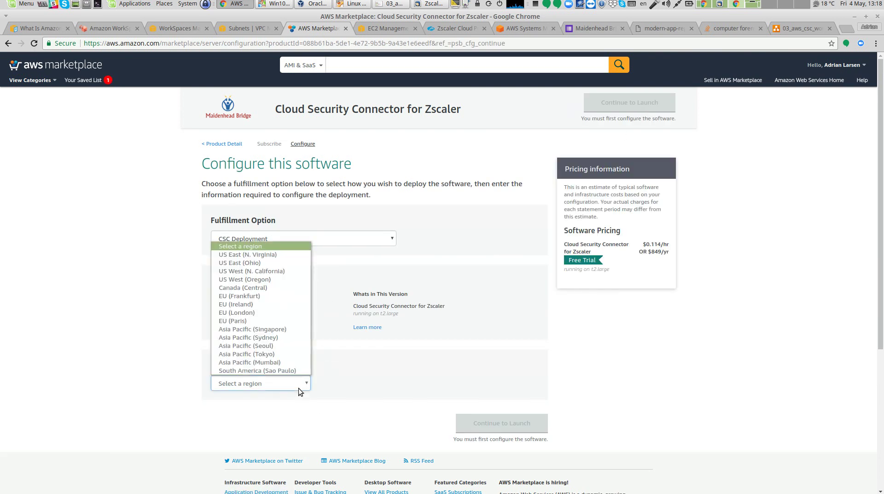
{"action": "left_click", "coordinate": [270, 256]}
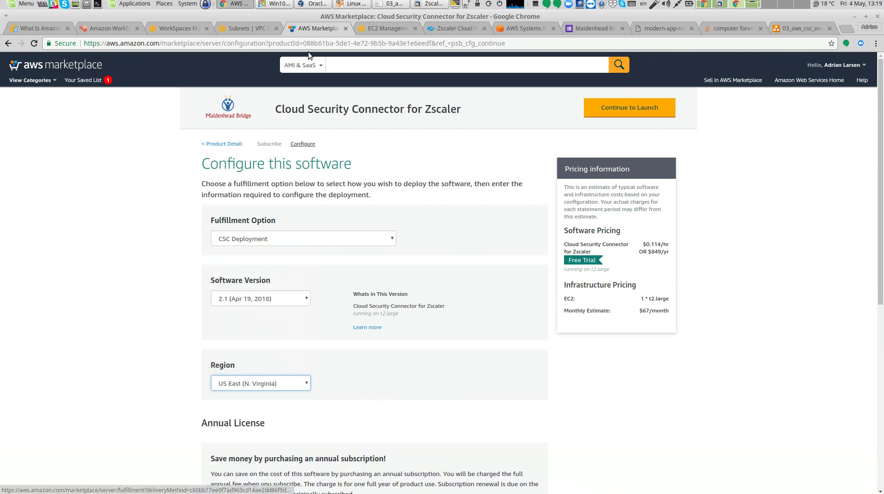
Recheck the VPC subnets, then launch the configured connector through CloudFormation using the prefilled Amazon S3 template URL
{"action": "left_click", "coordinate": [247, 28]}
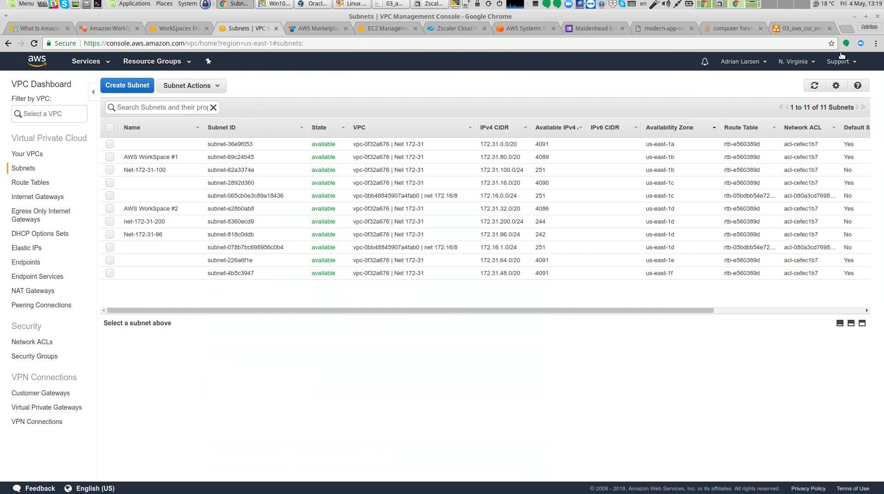
{"action": "left_click", "coordinate": [327, 28]}
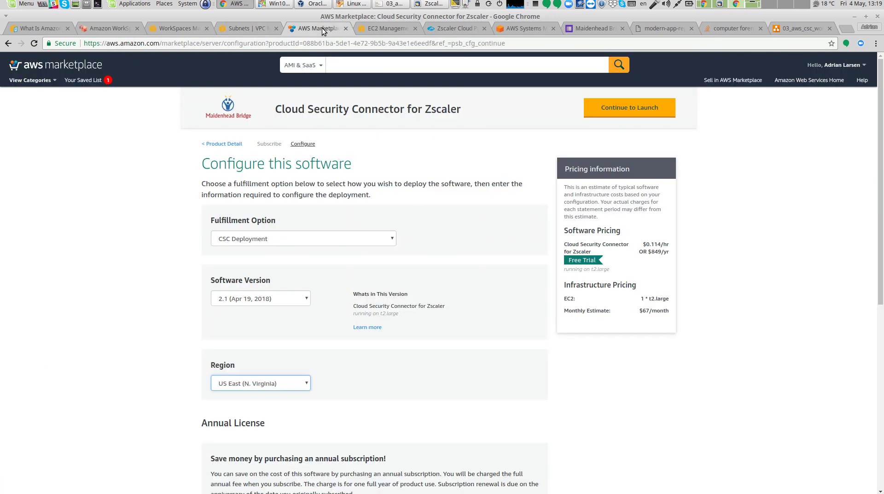
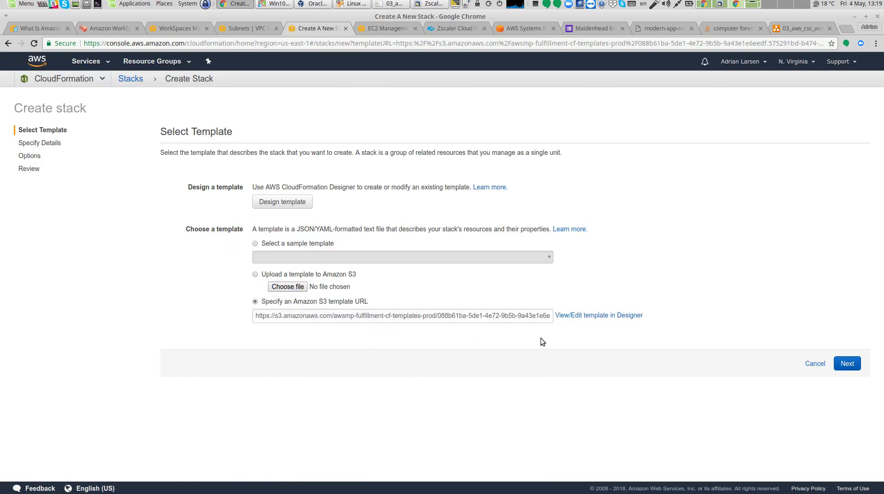
{"action": "left_click", "coordinate": [847, 363]}
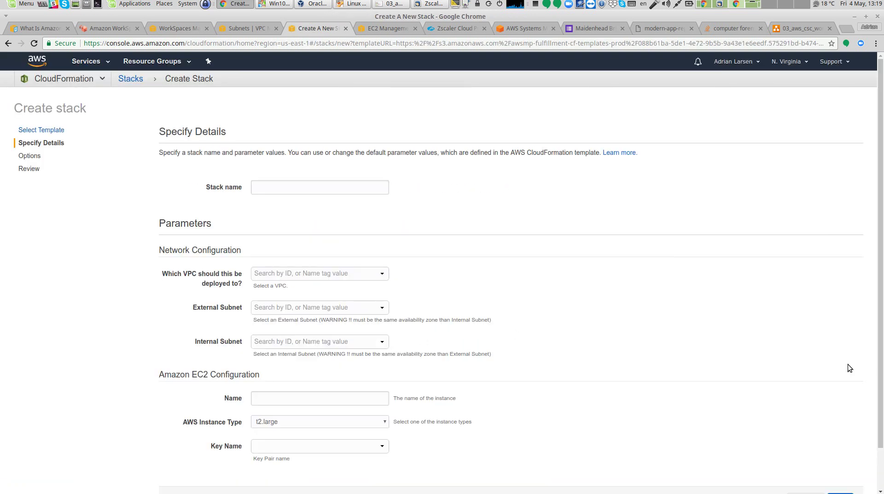
Name the stack csc-gre-aws-36 and use the same name for the EC2 instance
{"action": "left_click", "coordinate": [278, 186]}
{"action": "type", "text": "csc-gr"}
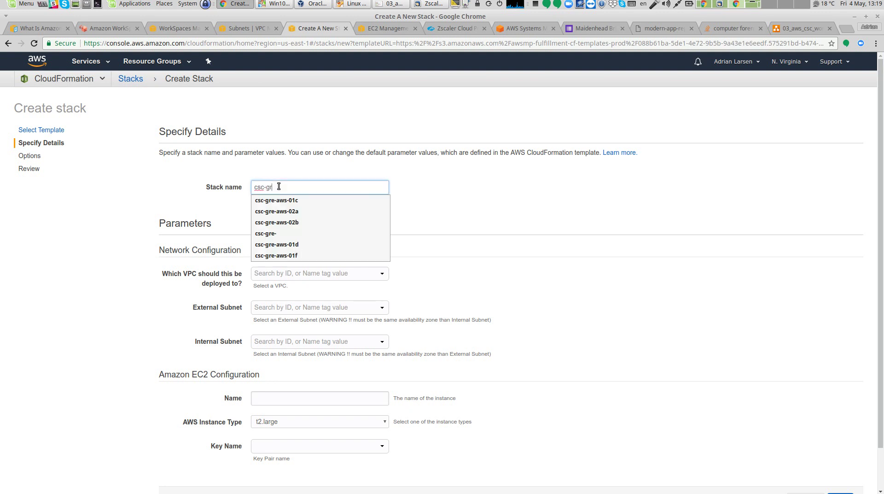
{"action": "type", "text": "e-aws-36"}
{"action": "left_click_drag", "start_coordinate": [328, 193], "coordinate": [245, 187]}
{"action": "key", "text": "ctrl+c"}
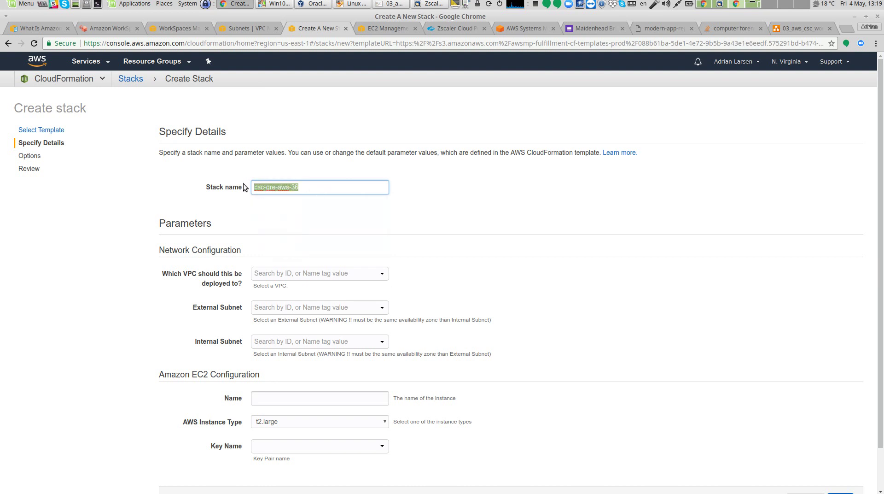
{"action": "left_click", "coordinate": [281, 398]}
{"action": "key", "text": "ctrl+v"}
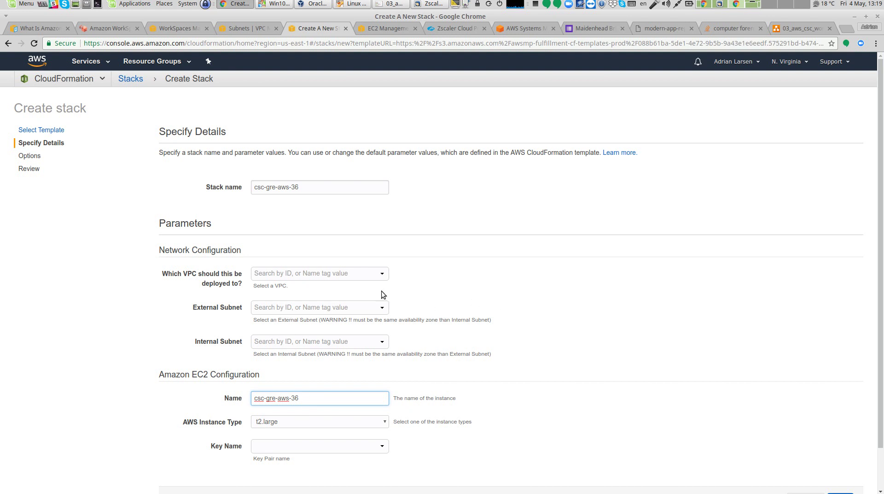
Deploy to VPC vpc-0f32a676 (Net 172-31), with Net-172-31-96 as the external subnet and net-172-31-200 as the internal subnet
{"action": "left_click", "coordinate": [350, 273]}
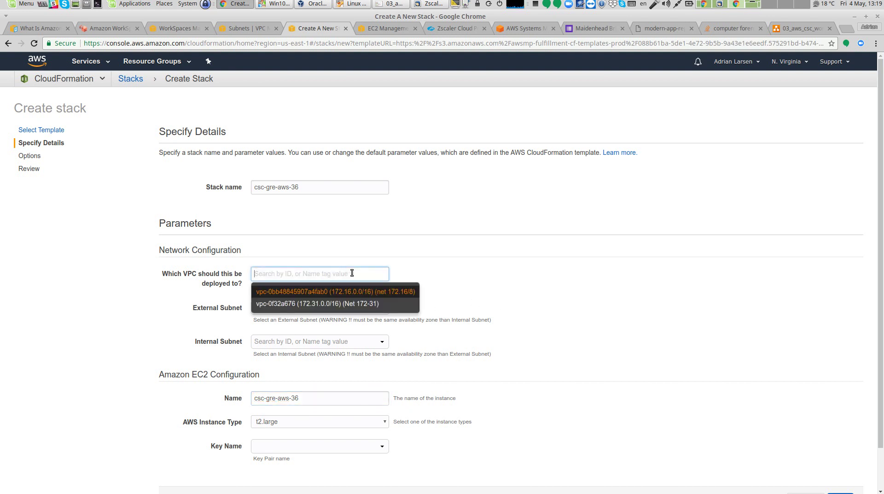
{"action": "left_click", "coordinate": [322, 304]}
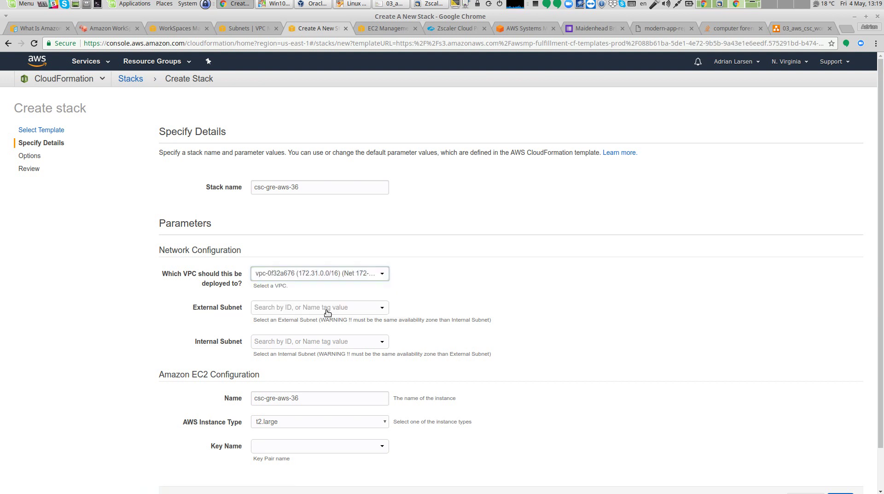
{"action": "left_click", "coordinate": [327, 311]}
{"action": "scroll", "coordinate": [333, 322], "scroll_direction": "down", "scroll_amount": 2}
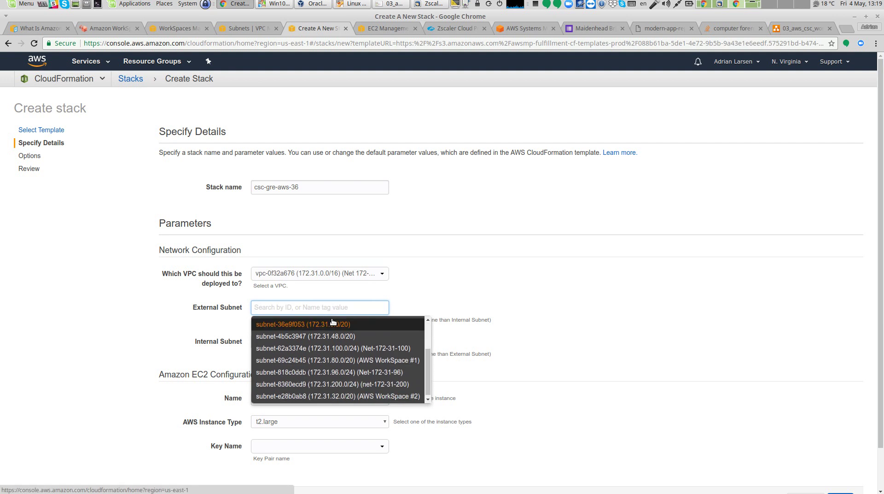
{"action": "left_click", "coordinate": [330, 372]}
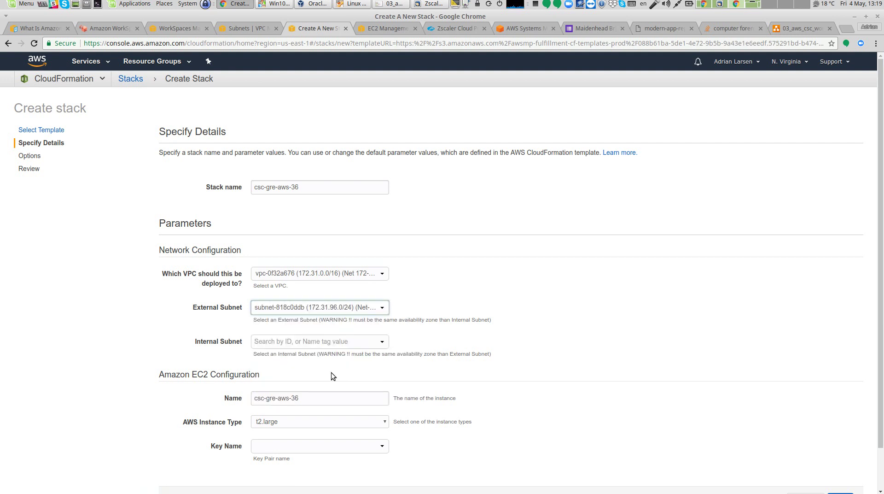
{"action": "left_click", "coordinate": [331, 342]}
{"action": "scroll", "coordinate": [344, 377], "scroll_direction": "down", "scroll_amount": 2}
{"action": "left_click", "coordinate": [353, 416]}
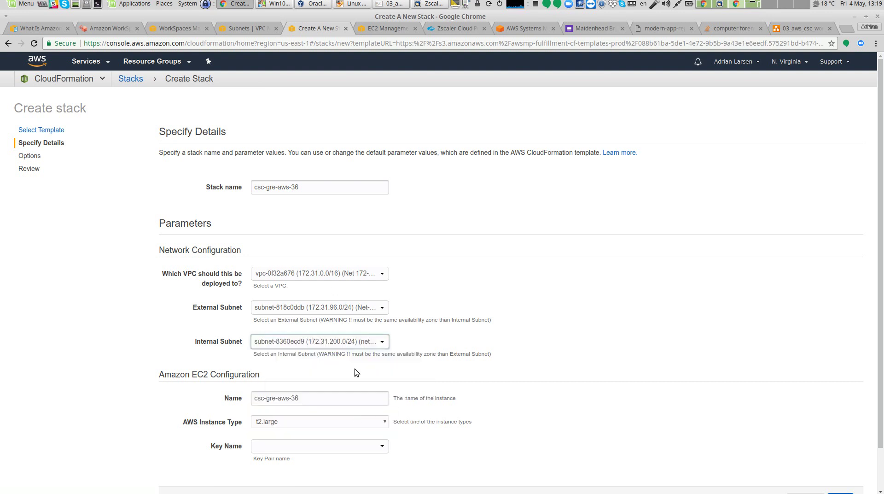
Set the AWS instance type to t2.small and choose us-east-key as the key pair
{"action": "scroll", "coordinate": [552, 336], "scroll_direction": "down", "scroll_amount": 2}
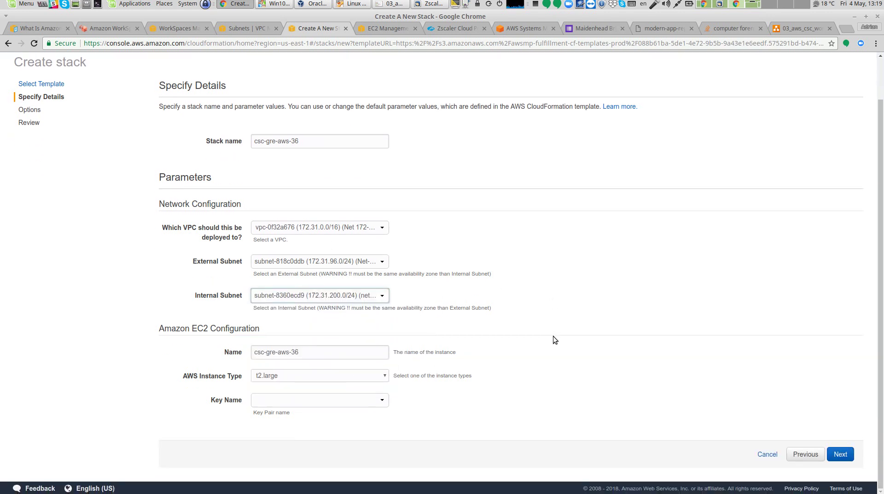
{"action": "left_click", "coordinate": [317, 378]}
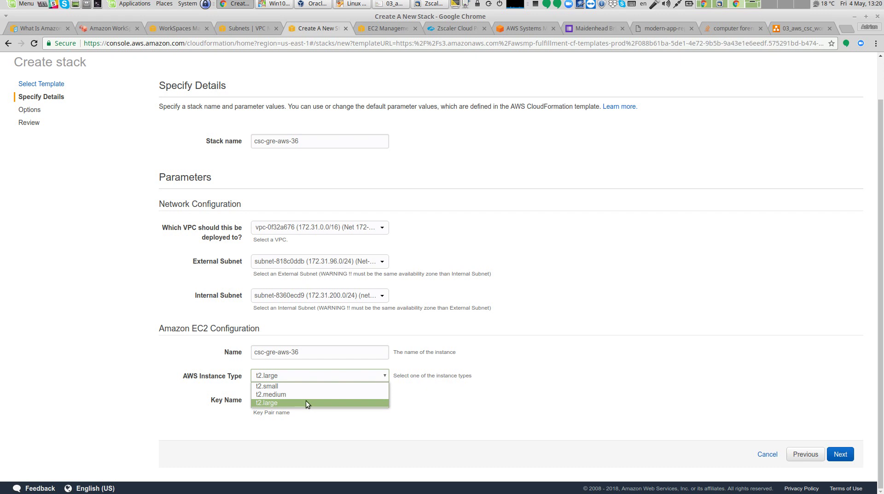
{"action": "key", "text": "Up"}
{"action": "key", "text": "Up"}
{"action": "key", "text": "Return"}
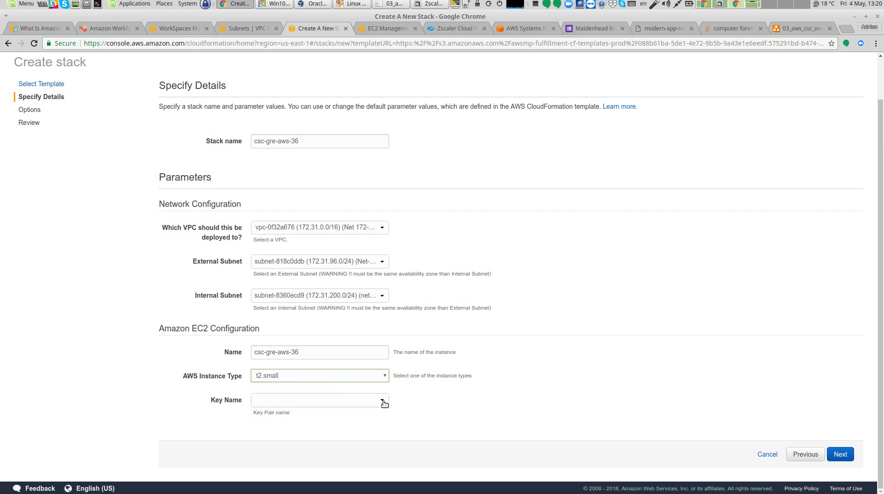
{"action": "left_click", "coordinate": [380, 400]}
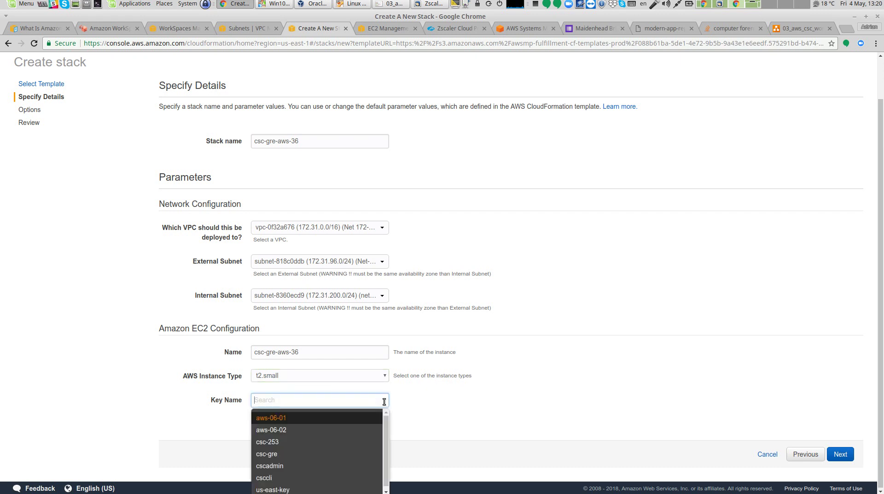
{"action": "left_click", "coordinate": [303, 486]}
Submit the stack details and continue past the options with their defaults to the stack review
{"action": "left_click", "coordinate": [840, 454]}
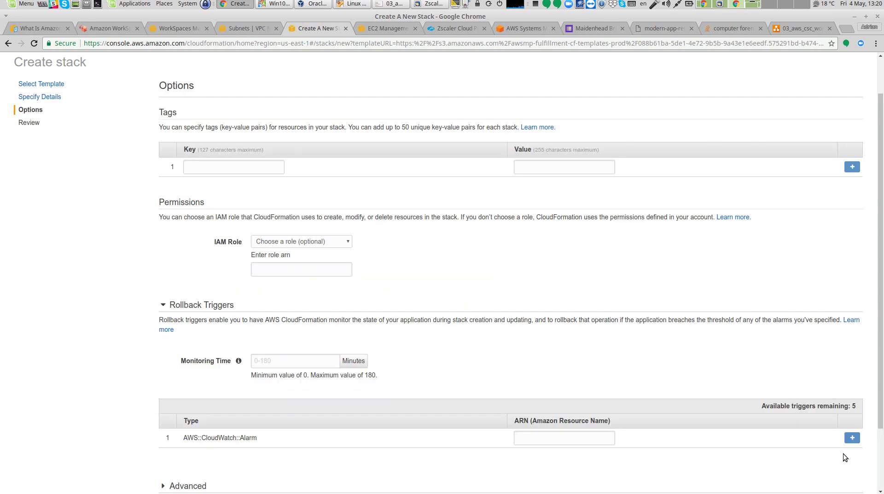
{"action": "scroll", "coordinate": [783, 391], "scroll_direction": "down", "scroll_amount": 3}
{"action": "left_click", "coordinate": [849, 461]}
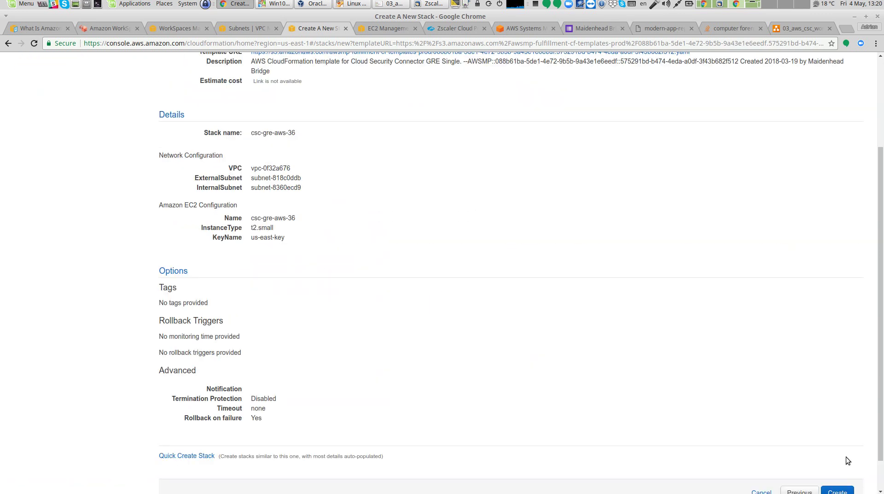
Try to create the stack under the name csc-gre-aws-36, and return to its details
{"action": "left_click", "coordinate": [837, 455]}
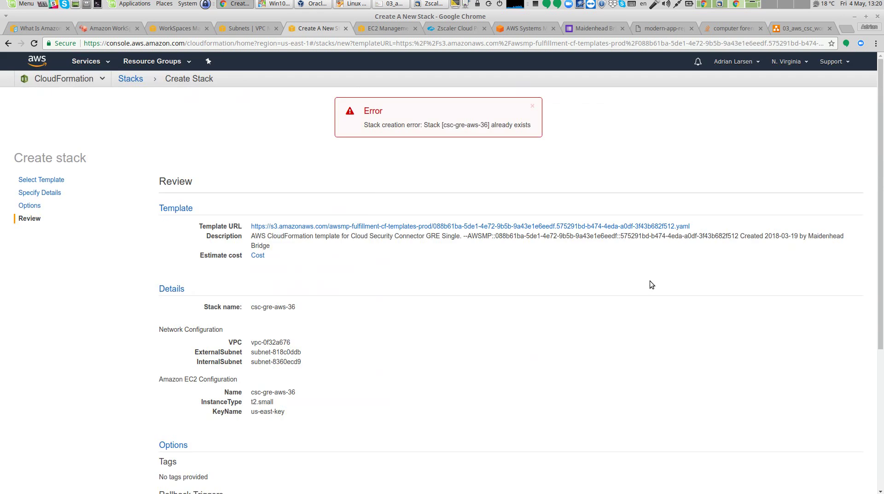
{"action": "scroll", "coordinate": [550, 184], "scroll_direction": "down", "scroll_amount": 5}
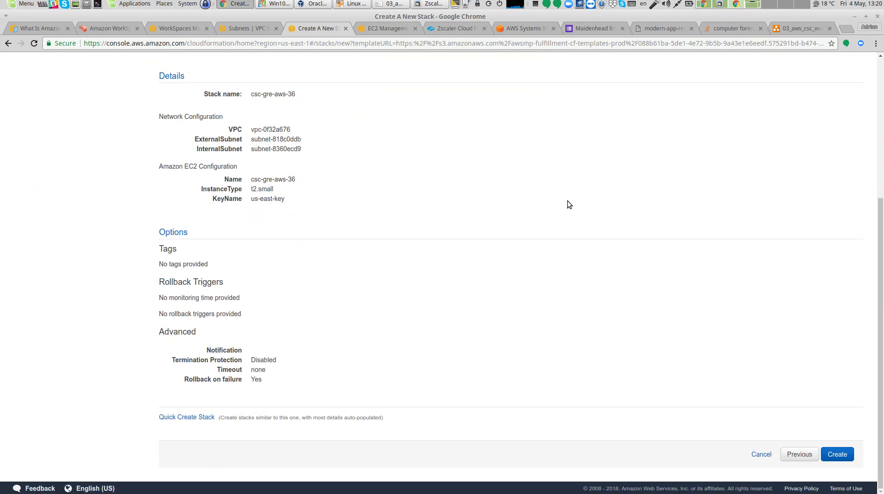
{"action": "left_click", "coordinate": [797, 458]}
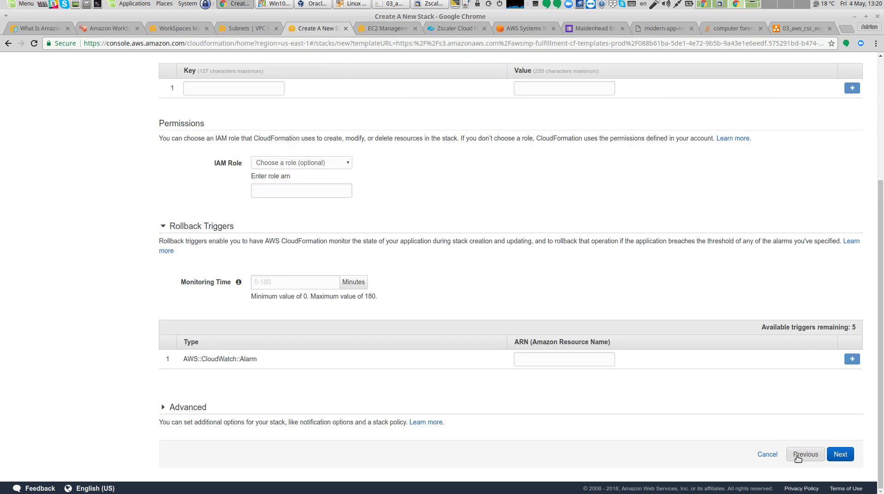
Rename both the stack and the EC2 instance as csc-gre-aws-38
{"action": "left_click", "coordinate": [315, 142]}
{"action": "key", "text": "BackSpace"}
{"action": "type", "text": "8"}
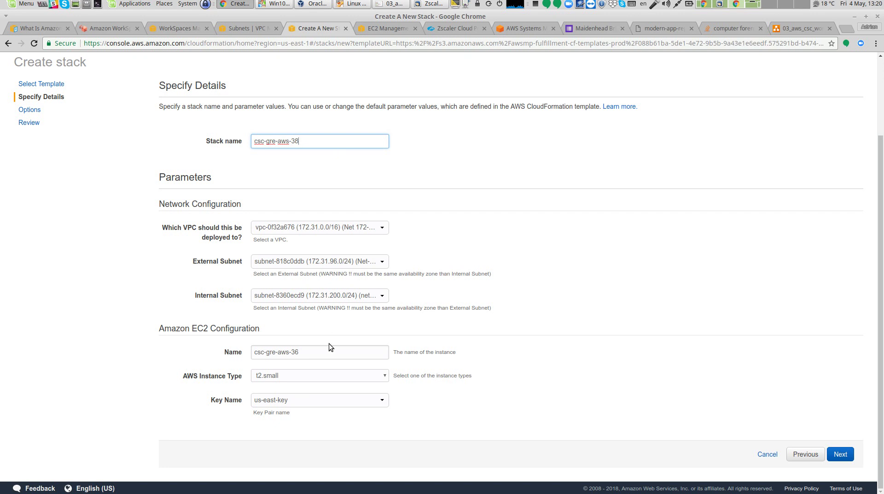
{"action": "left_click", "coordinate": [324, 351]}
{"action": "key", "text": "BackSpace"}
{"action": "type", "text": "8"}
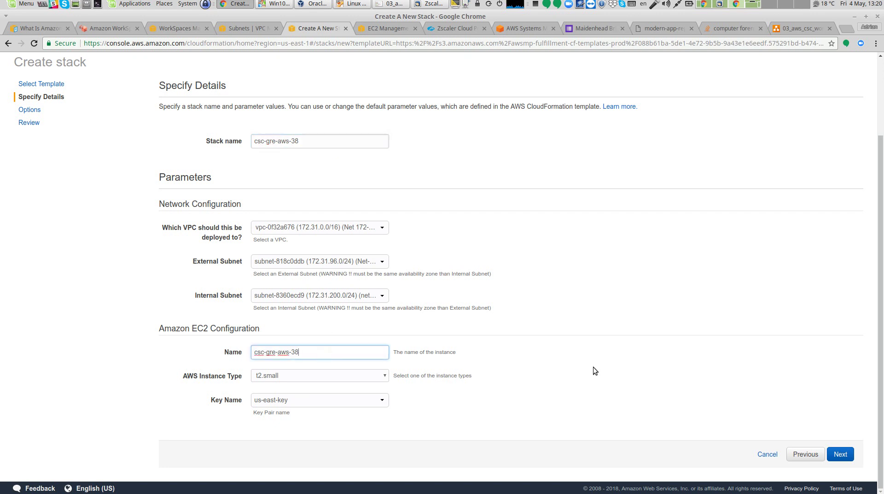
Create the csc-gre-aws-38 stack with the default options and refresh the stack list
{"action": "left_click", "coordinate": [842, 454]}
{"action": "left_click", "coordinate": [842, 455]}
{"action": "left_click", "coordinate": [843, 456]}
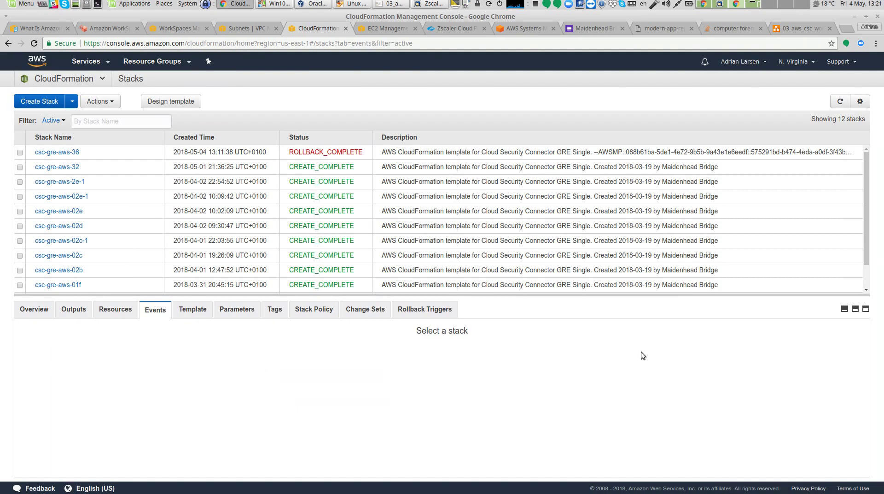
{"action": "left_click", "coordinate": [840, 103]}
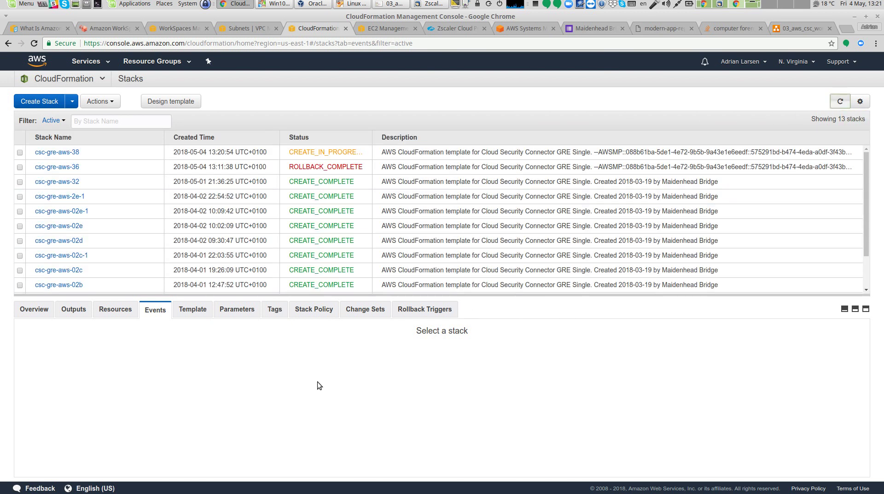
Examine the creation events of the csc-gre-aws-38 stack and follow the status of its resources with repeated refreshes
{"action": "left_click", "coordinate": [102, 154]}
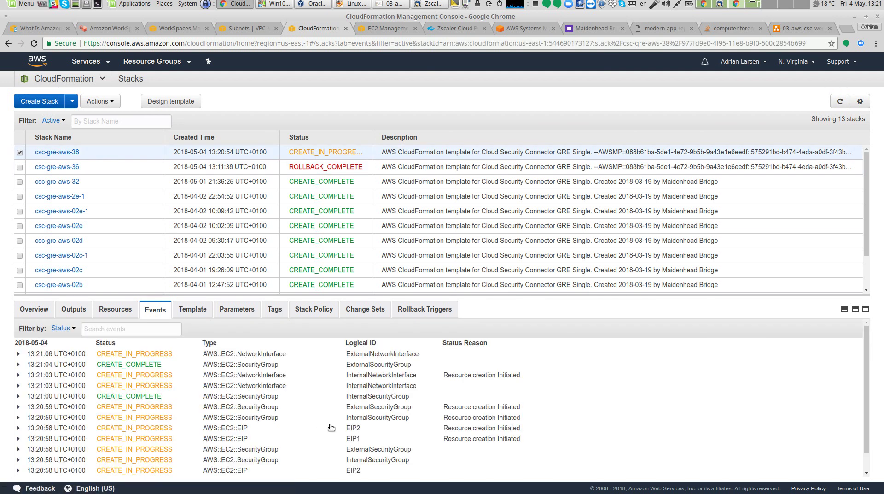
{"action": "scroll", "coordinate": [331, 427], "scroll_direction": "down", "scroll_amount": 1}
{"action": "scroll", "coordinate": [331, 427], "scroll_direction": "up", "scroll_amount": 1}
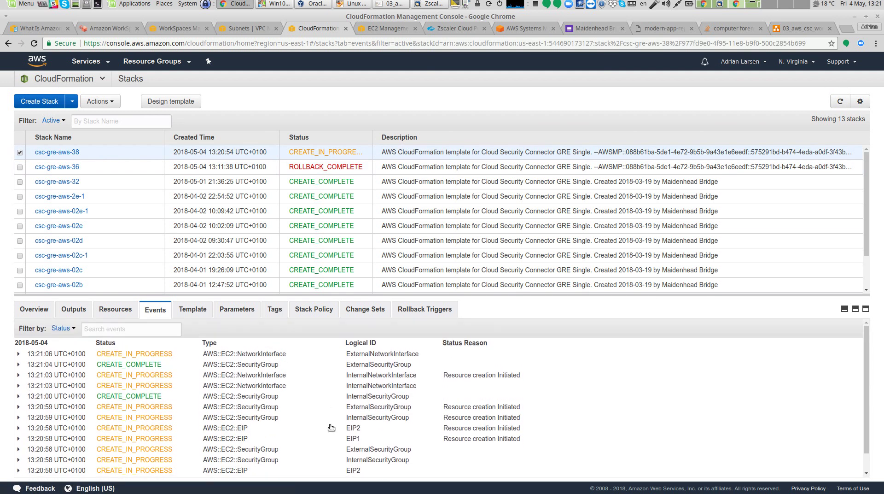
{"action": "left_click", "coordinate": [129, 312]}
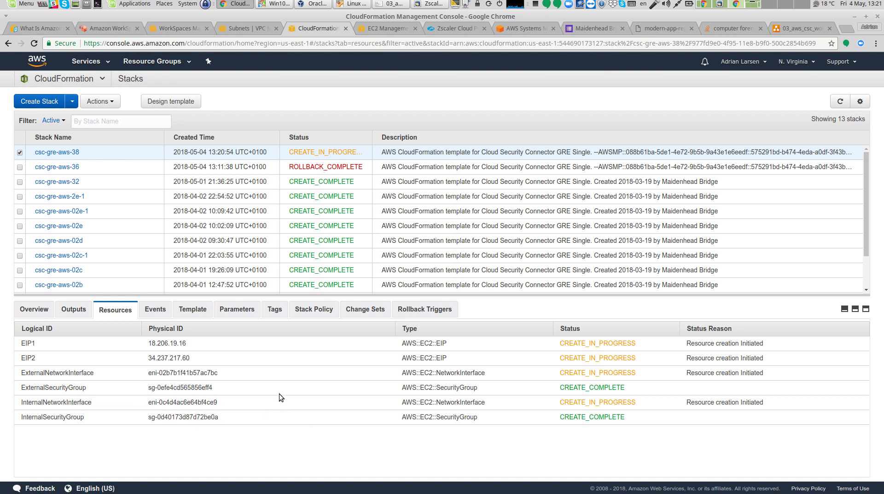
{"action": "left_click", "coordinate": [840, 100]}
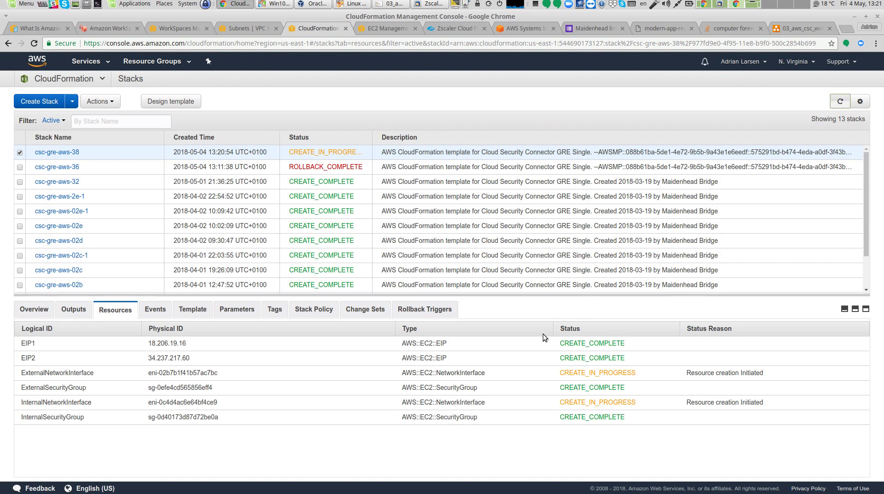
{"action": "left_click", "coordinate": [840, 102]}
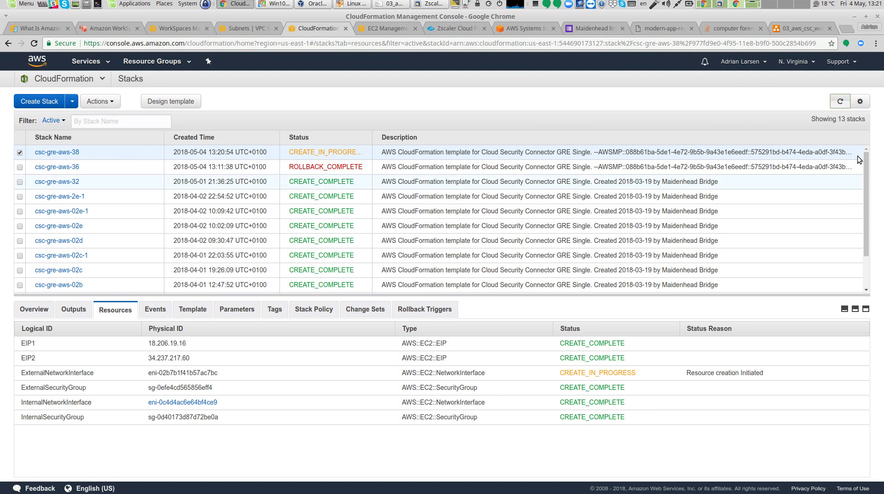
{"action": "left_click", "coordinate": [840, 101]}
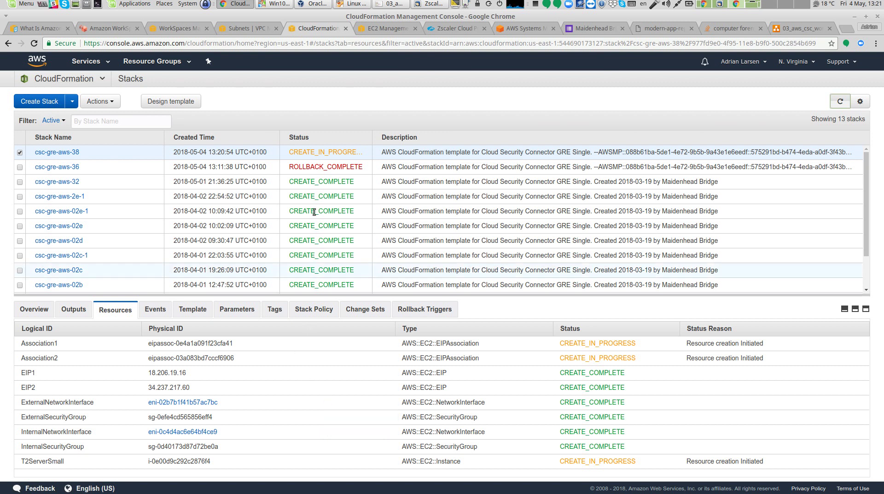
{"action": "left_click", "coordinate": [842, 102]}
Switch to the Win10 virtual machine, reconnect to the Amazon WorkSpace and maximize its window
{"action": "left_click", "coordinate": [275, 4]}
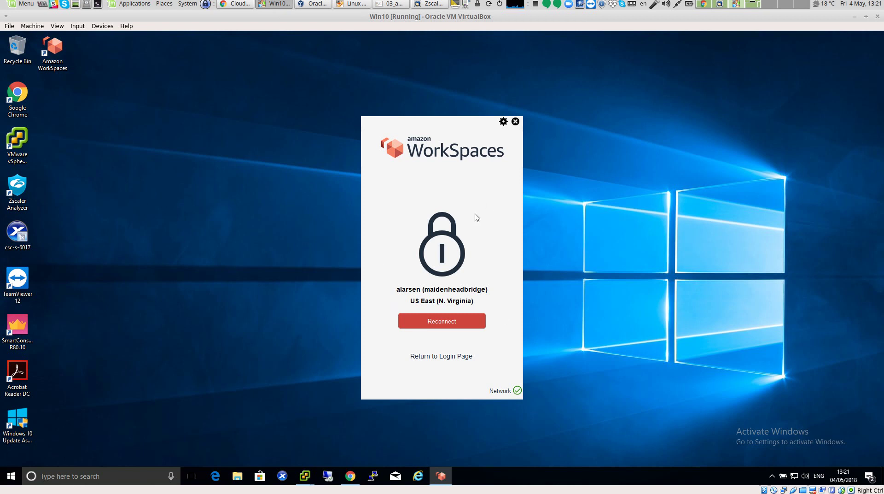
{"action": "left_click", "coordinate": [455, 326]}
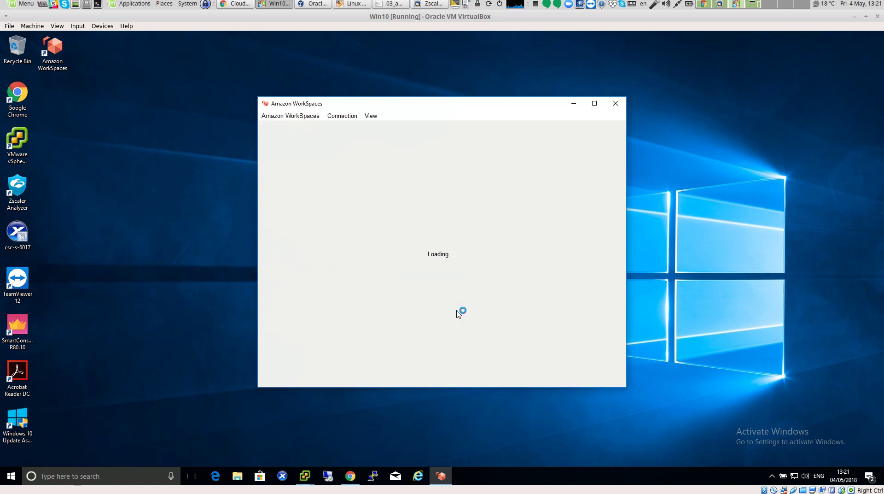
{"action": "left_click", "coordinate": [594, 103]}
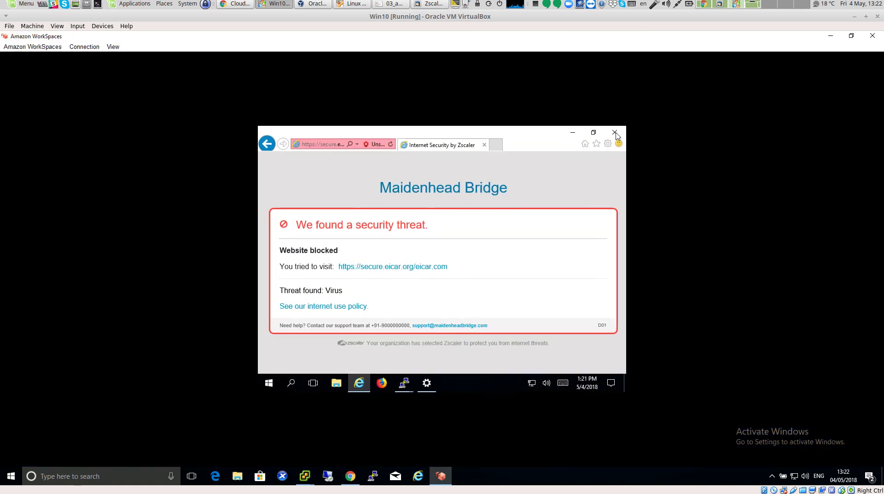
{"action": "left_click", "coordinate": [594, 132]}
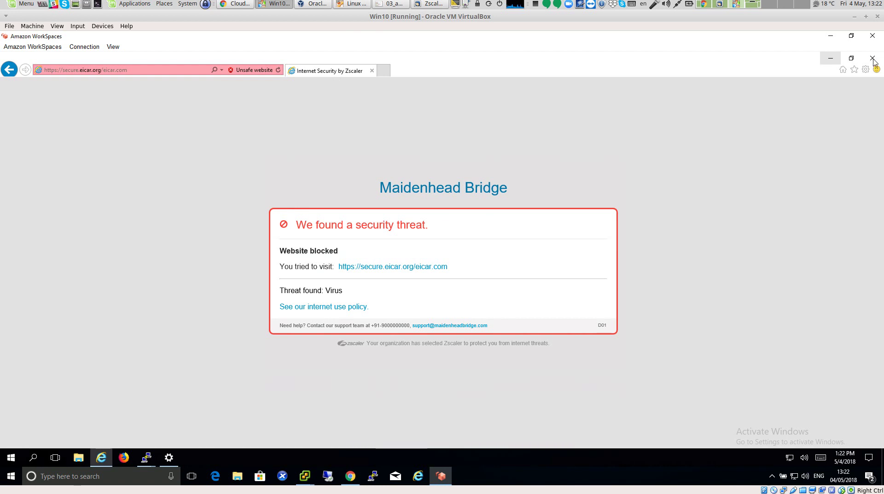
Close the browser, both PuTTY sessions and the proxy settings window left open in the WorkSpace
{"action": "double_click", "coordinate": [872, 60]}
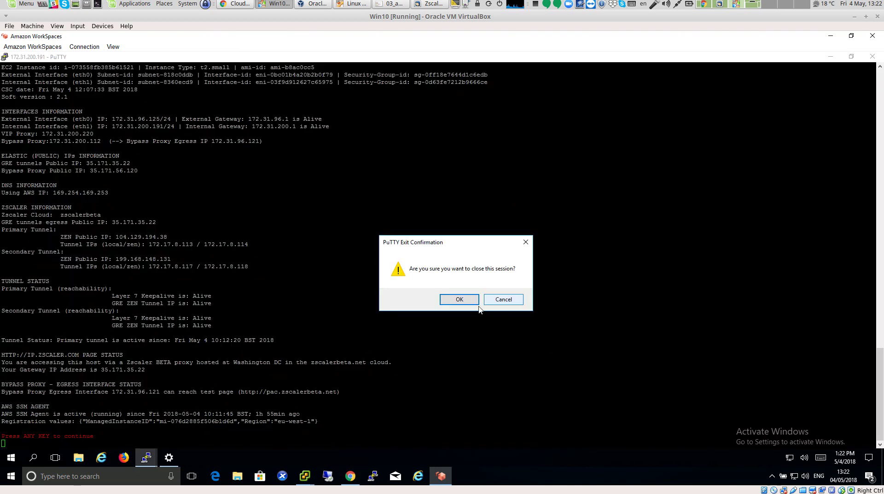
{"action": "left_click", "coordinate": [468, 303]}
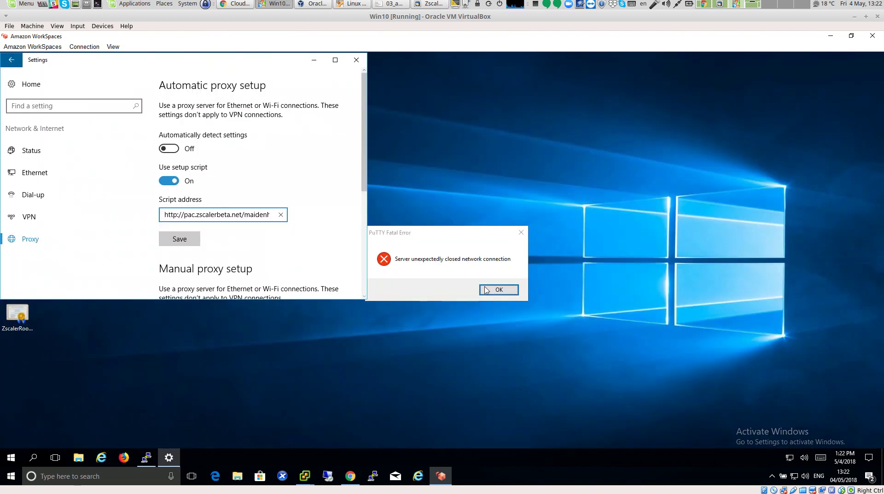
{"action": "left_click", "coordinate": [498, 288]}
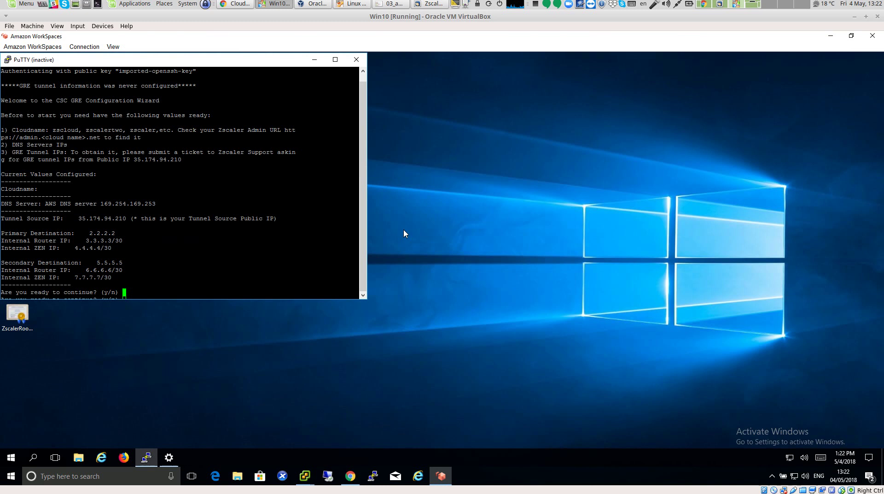
{"action": "left_click", "coordinate": [356, 60]}
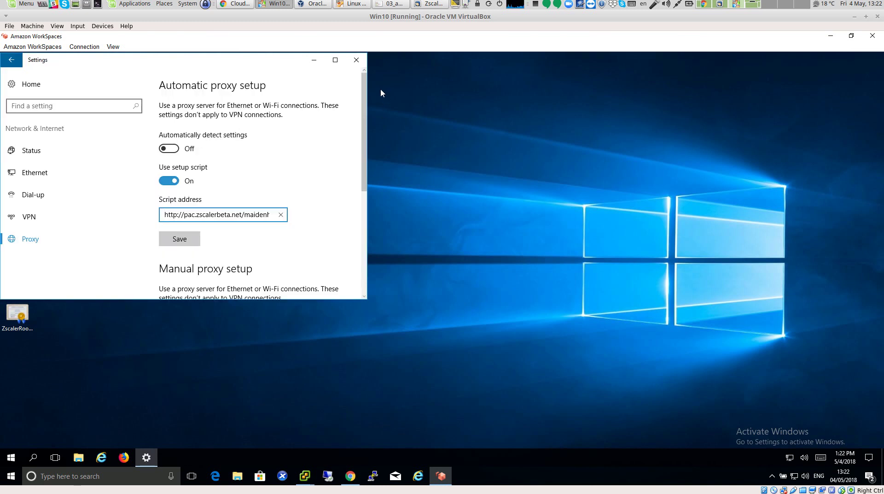
{"action": "left_click", "coordinate": [356, 60]}
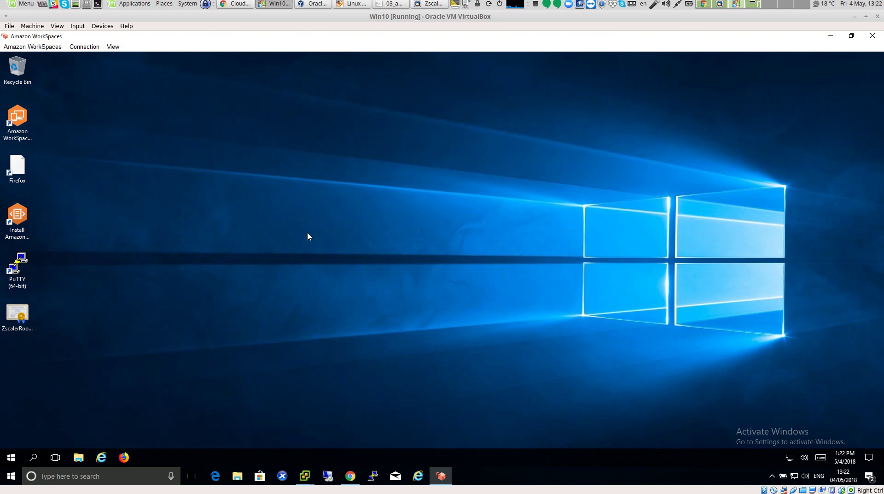
Open PuTTY from the WorkSpace desktop
{"action": "left_click", "coordinate": [27, 322]}
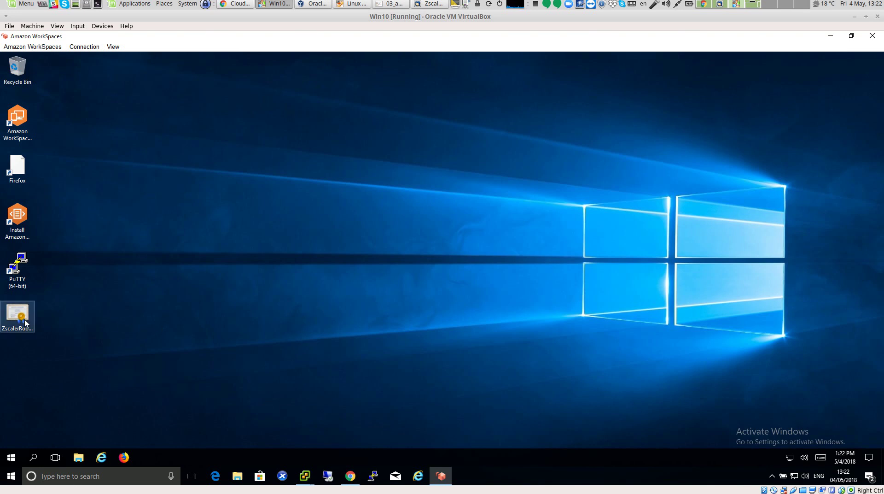
{"action": "left_click", "coordinate": [269, 340]}
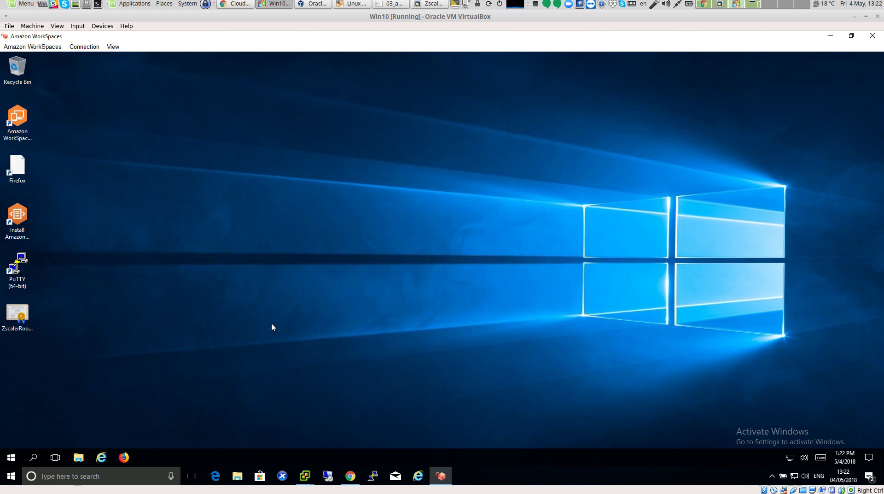
{"action": "double_click", "coordinate": [23, 283]}
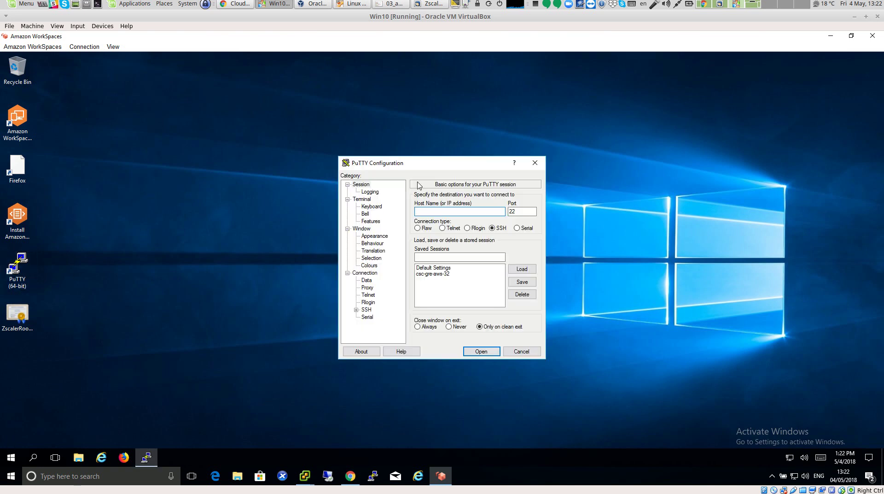
Switch back to the CloudFormation console in Chrome and refresh the stack list to check the status of csc-gre-aws-38
{"action": "left_click", "coordinate": [248, 9]}
{"action": "left_click", "coordinate": [840, 100]}
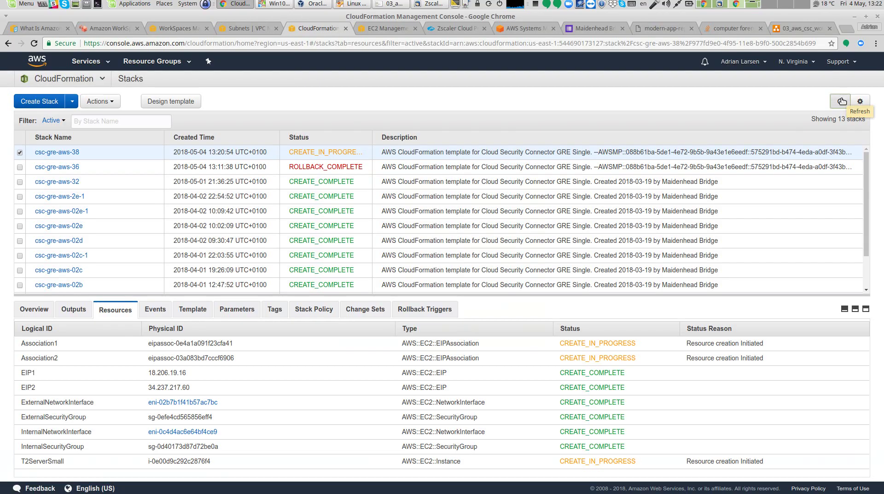
{"action": "left_click", "coordinate": [404, 153]}
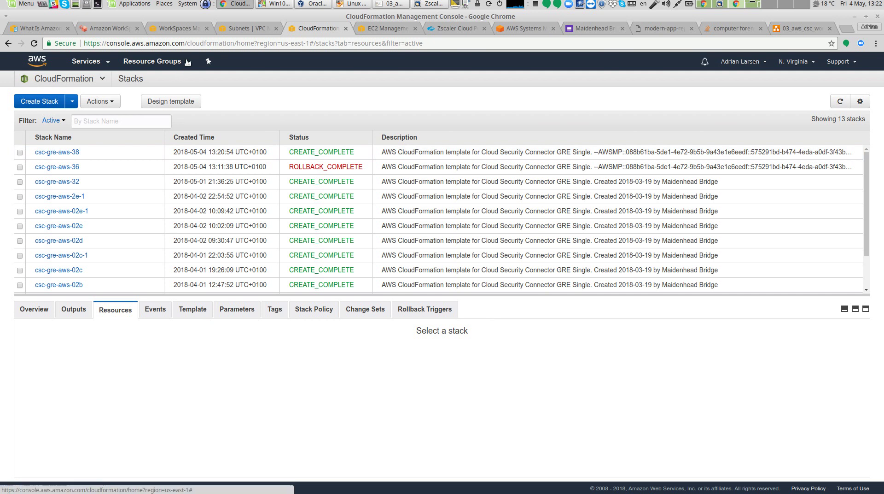
Select the csc-gre-aws-38 instance in the EC2 console and enlarge its details area
{"action": "left_click", "coordinate": [384, 27]}
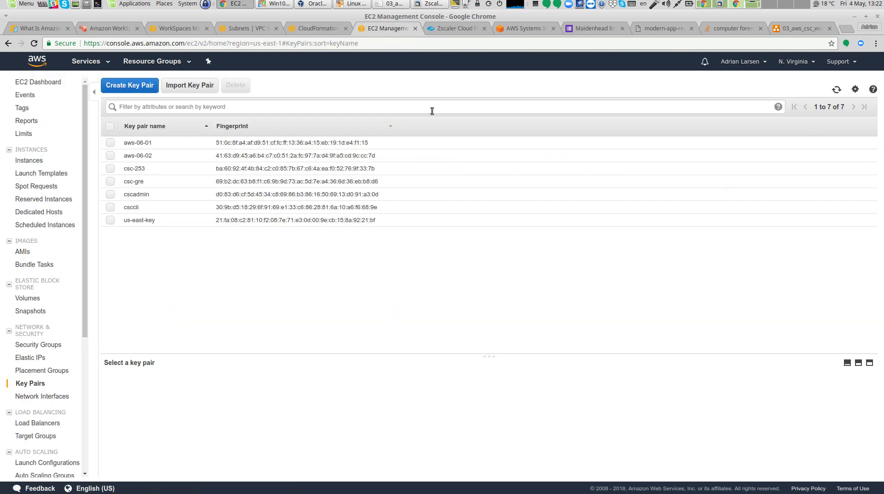
{"action": "left_click", "coordinate": [32, 161]}
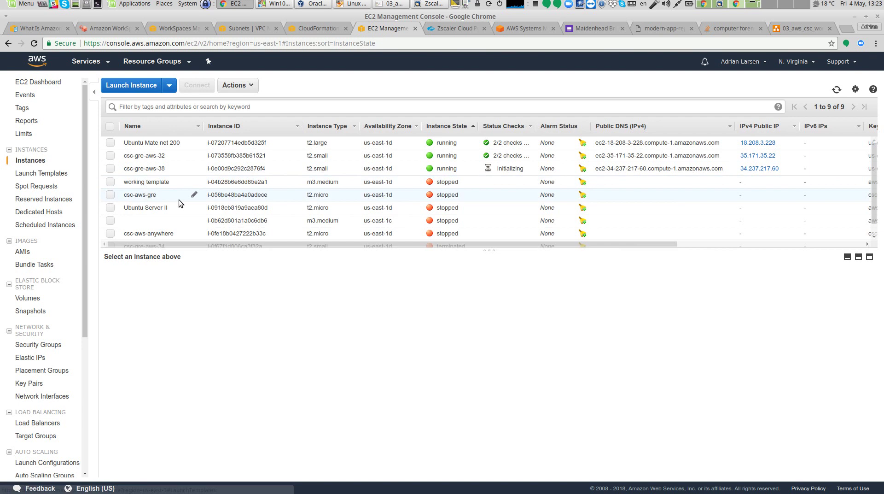
{"action": "left_click", "coordinate": [205, 169]}
{"action": "left_click_drag", "start_coordinate": [229, 250], "coordinate": [225, 185]}
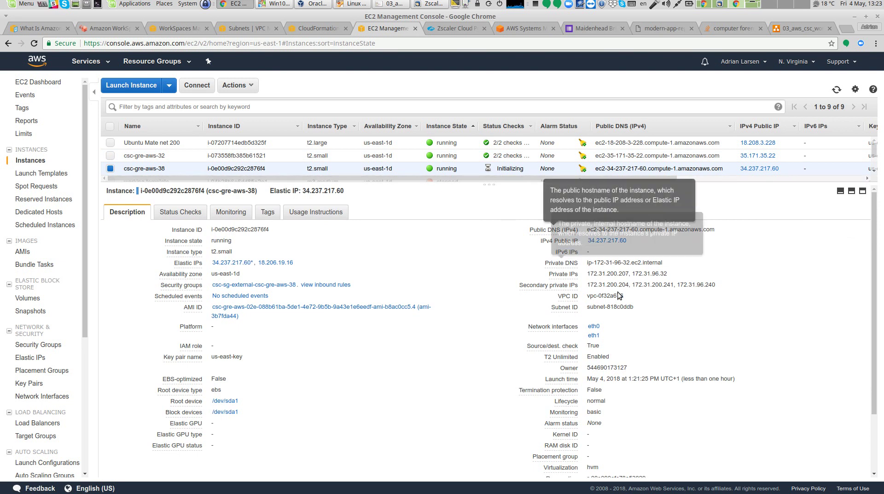
Show the details of the instance's eth1 network interface and select its private IP address
{"action": "left_click", "coordinate": [594, 335]}
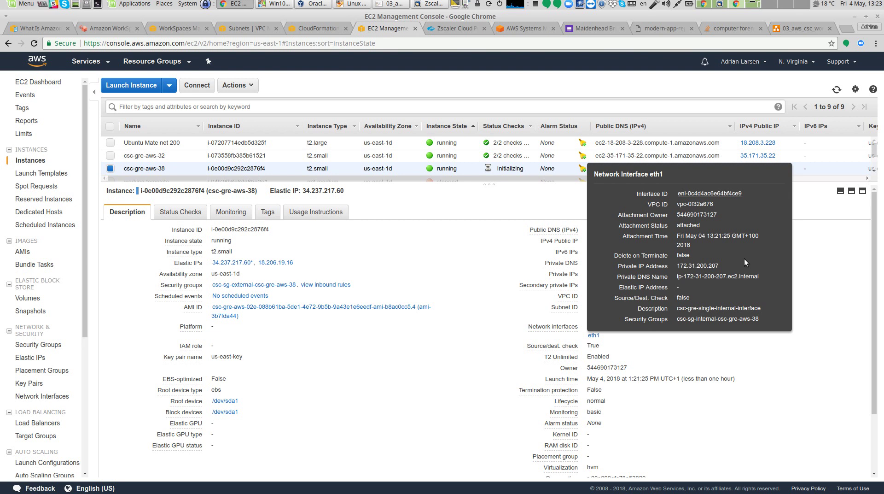
{"action": "left_click", "coordinate": [719, 265]}
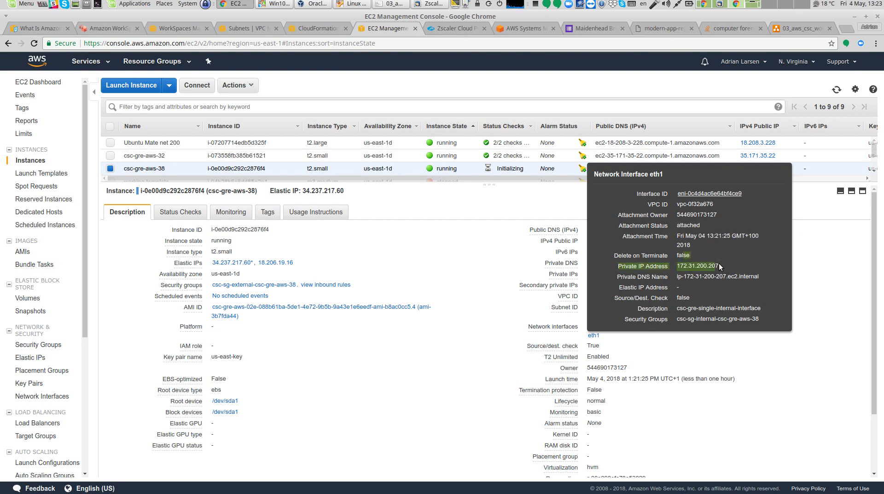
{"action": "left_click_drag", "start_coordinate": [719, 265], "coordinate": [681, 265]}
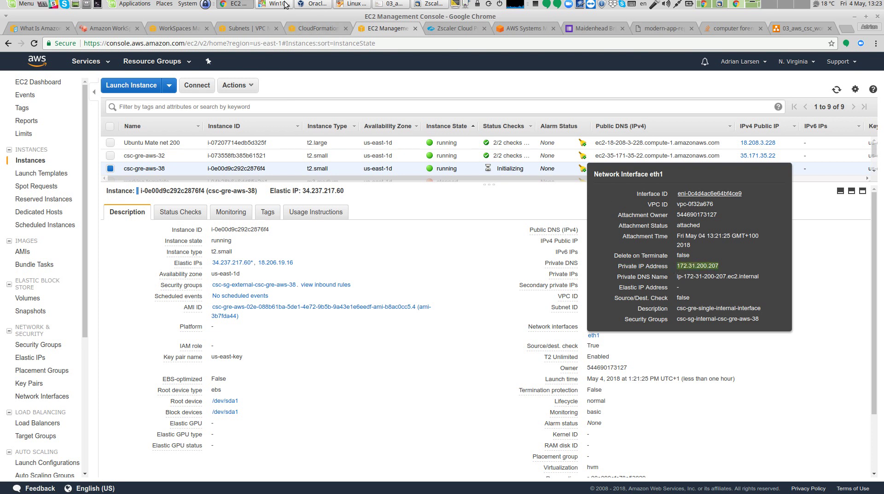
Review the connector diagram in 03_aws_csc_worspaces.pdf and return to the PuTTY configuration in the Win10 virtual machine
{"action": "left_click", "coordinate": [392, 3]}
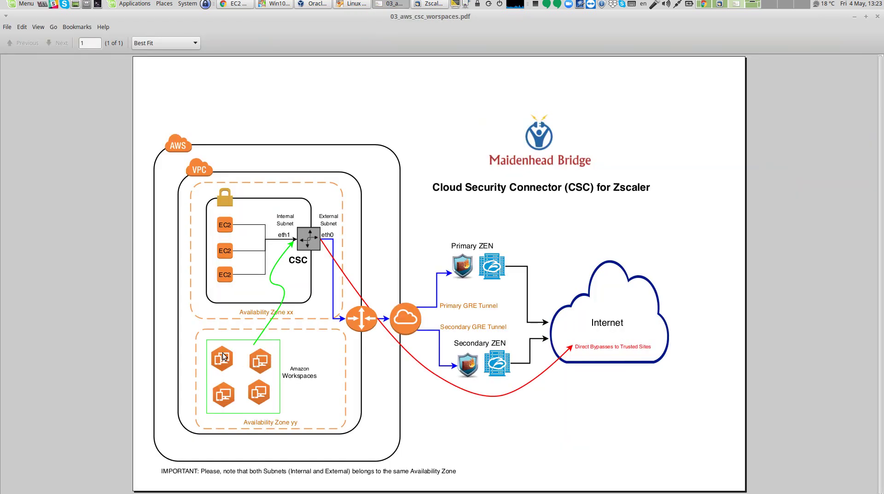
{"action": "left_click", "coordinate": [283, 4]}
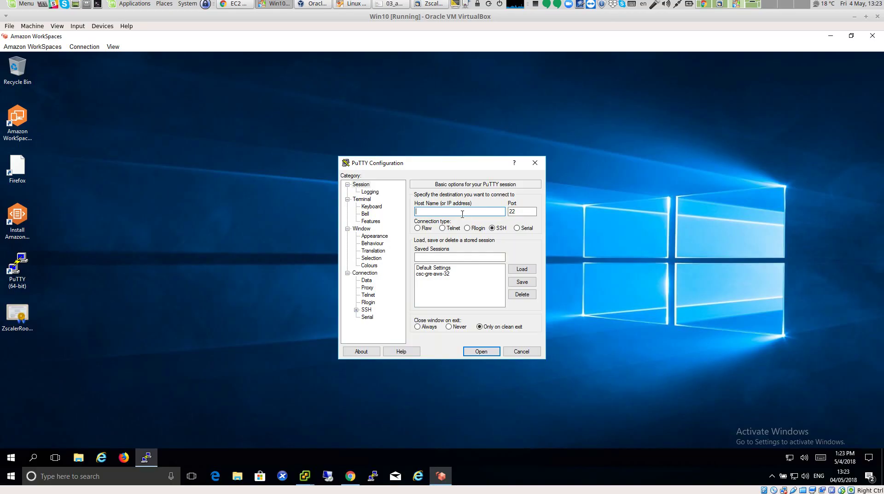
Set the PuTTY session's host to 172.31.200.207 and its auto-login username to cscadmin
{"action": "type", "text": "172.31.200.207"}
{"action": "left_click", "coordinate": [367, 280]}
{"action": "left_click", "coordinate": [503, 205]}
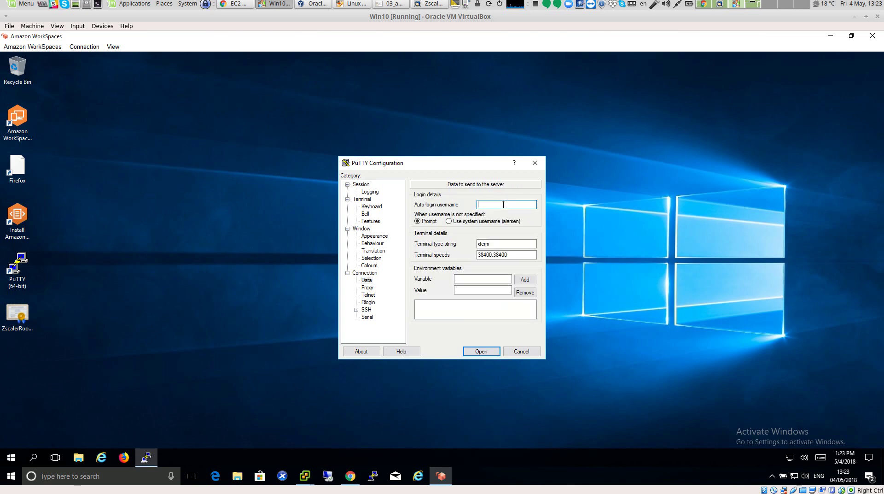
{"action": "type", "text": "cscadmin"}
Choose us-east-key as the private key file for SSH authentication and open the connection to the connector
{"action": "left_click", "coordinate": [366, 310]}
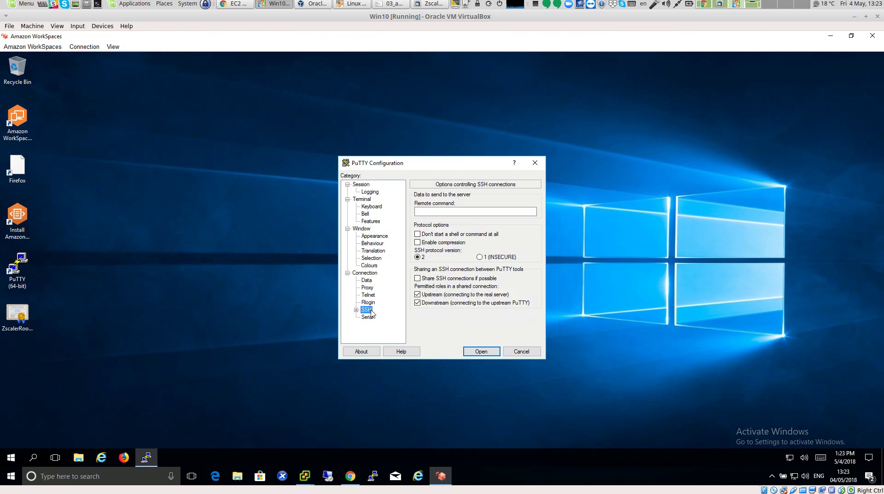
{"action": "left_click", "coordinate": [356, 310]}
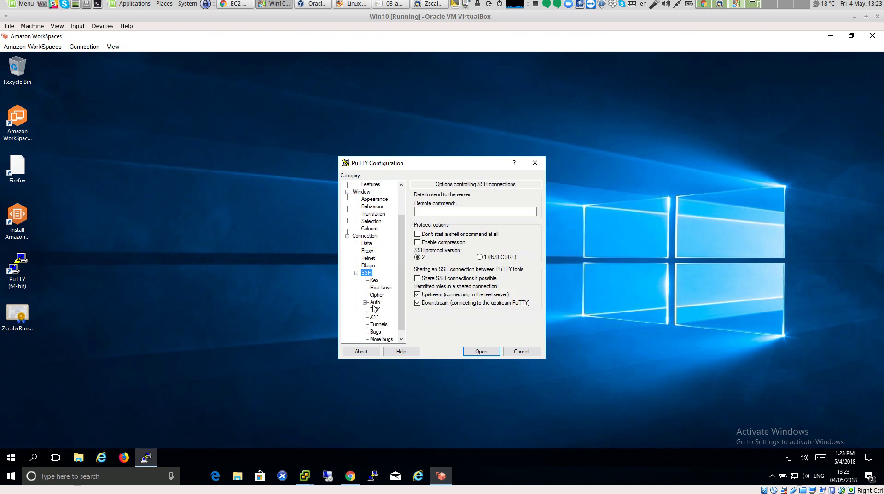
{"action": "left_click", "coordinate": [377, 303]}
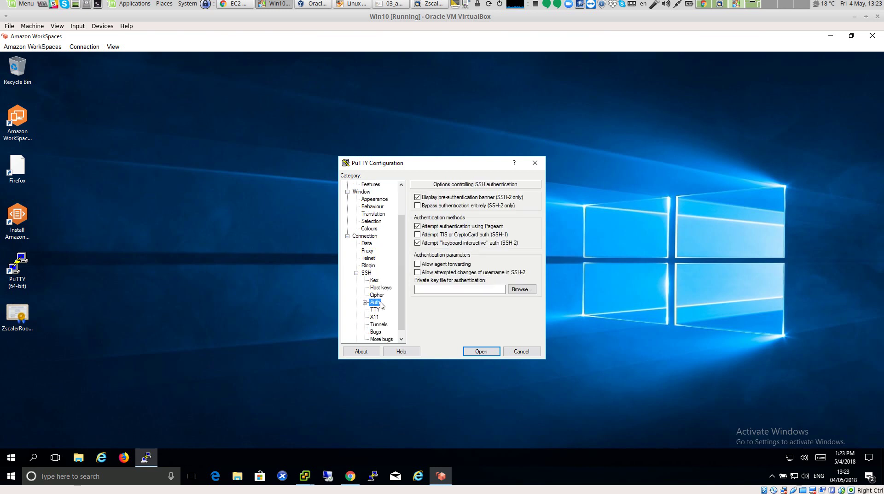
{"action": "left_click", "coordinate": [529, 291]}
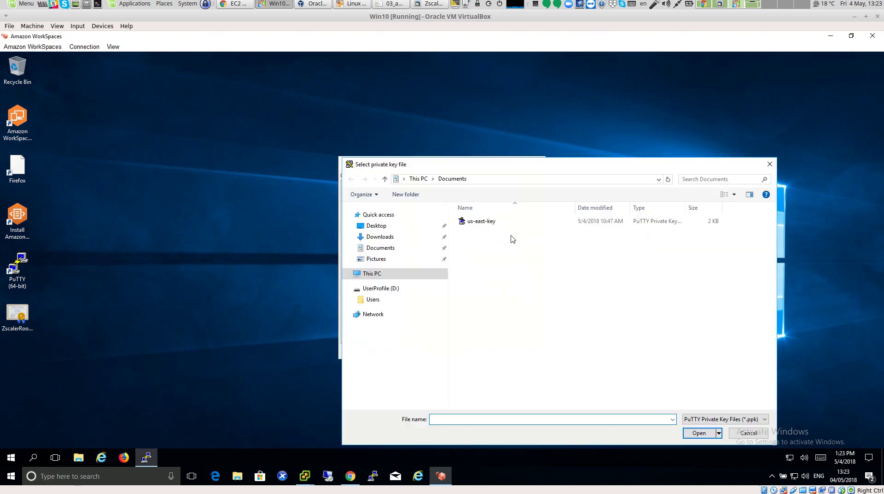
{"action": "left_click", "coordinate": [495, 224]}
{"action": "left_click", "coordinate": [699, 434]}
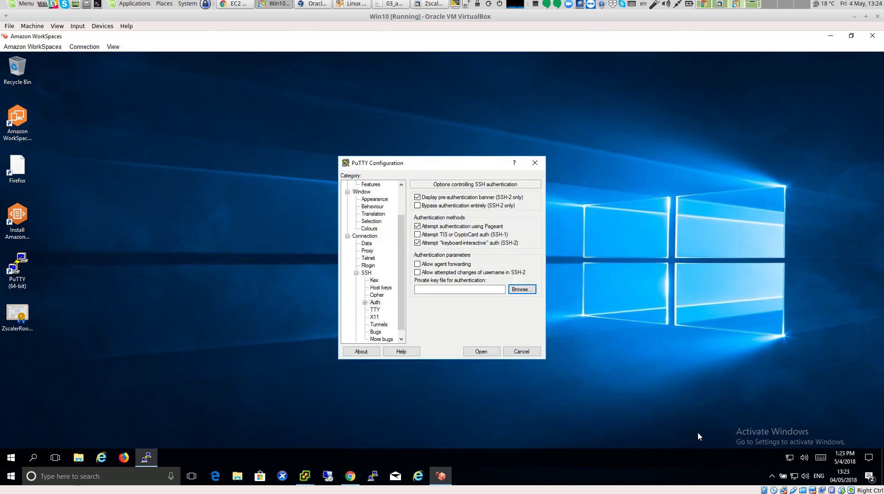
{"action": "left_click", "coordinate": [491, 353]}
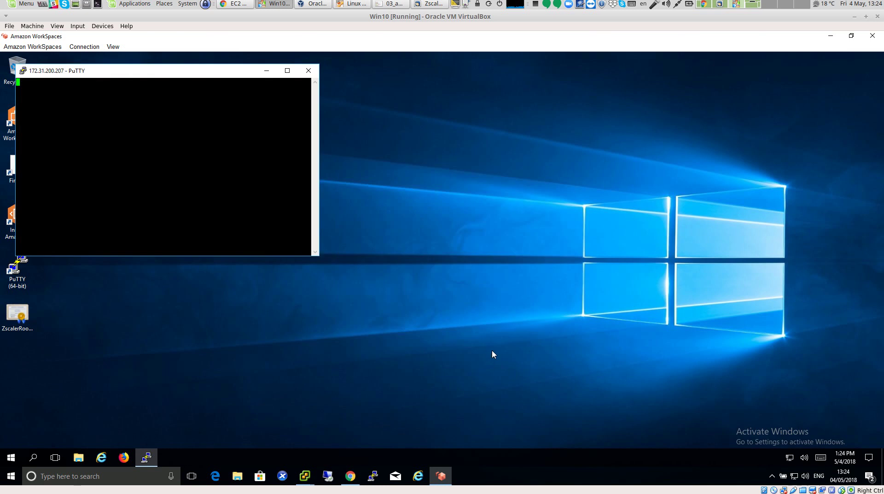
{"action": "left_click", "coordinate": [382, 319]}
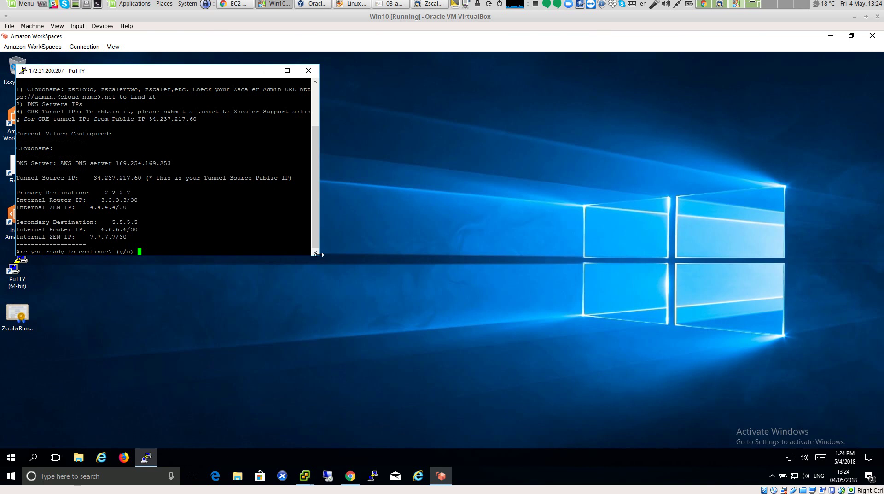
Select the GRE tunnel public IP in the enlarged PuTTY window and check the Zscaler Support email on GRE tunnel IPs
{"action": "left_click_drag", "start_coordinate": [319, 256], "coordinate": [557, 404]}
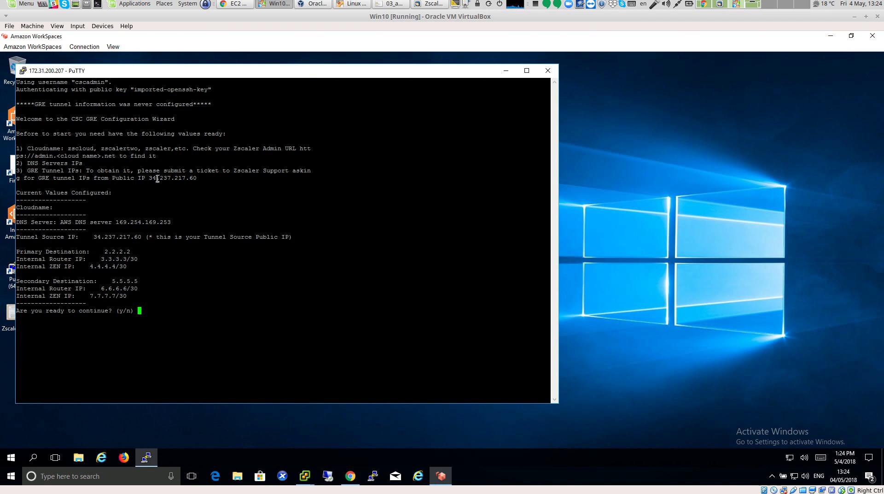
{"action": "left_click_drag", "start_coordinate": [149, 179], "coordinate": [197, 180]}
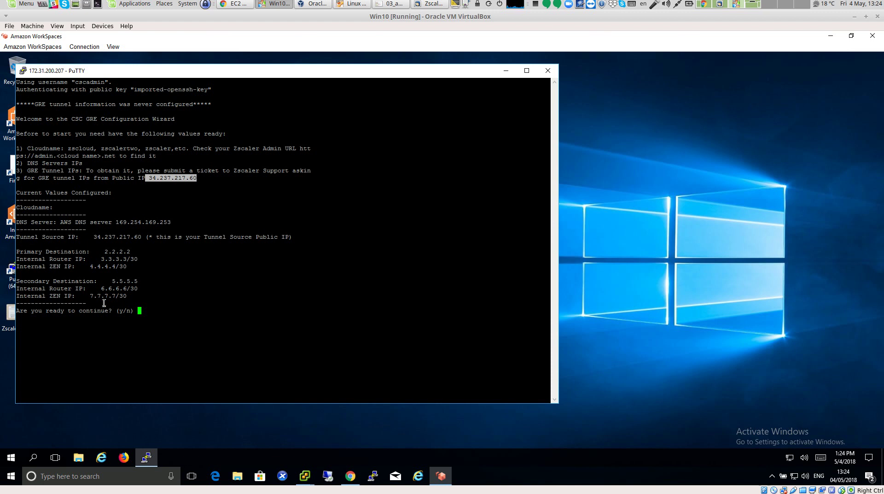
{"action": "left_click", "coordinate": [428, 5]}
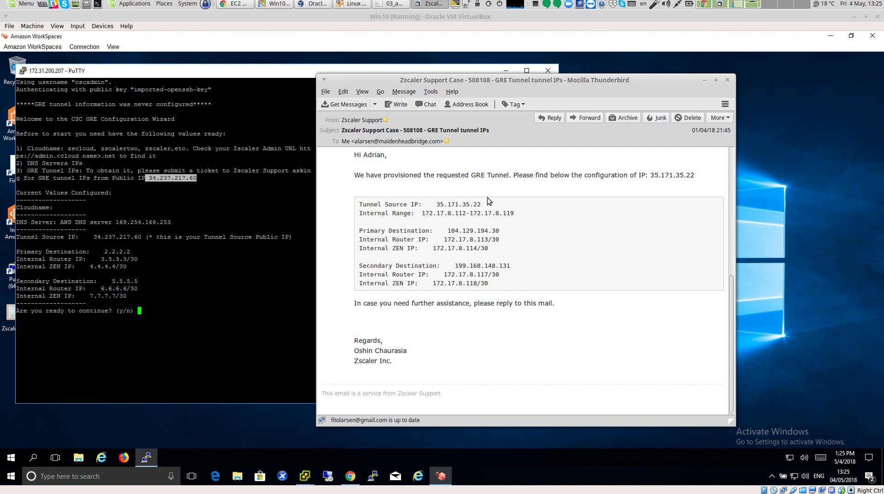
Switch to the EC2 console in Chrome and show the eth1 network interface details of the csc-gre-aws-32 instance
{"action": "left_click", "coordinate": [235, 5]}
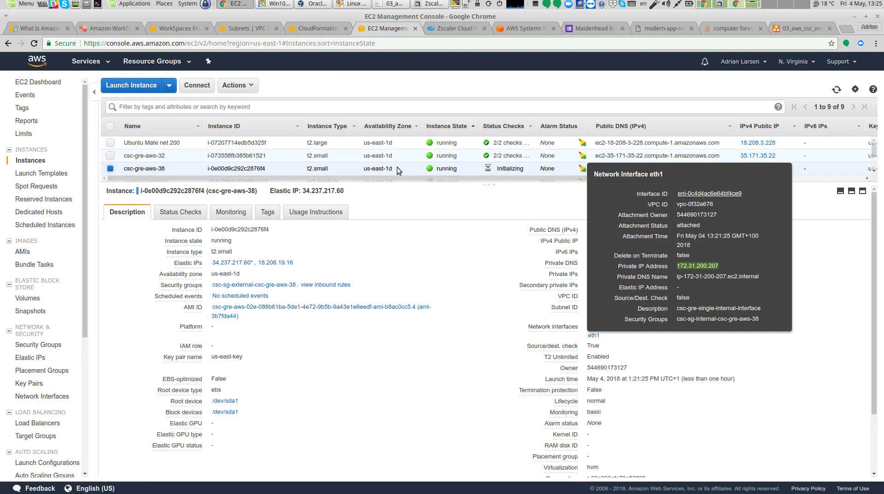
{"action": "left_click", "coordinate": [251, 156]}
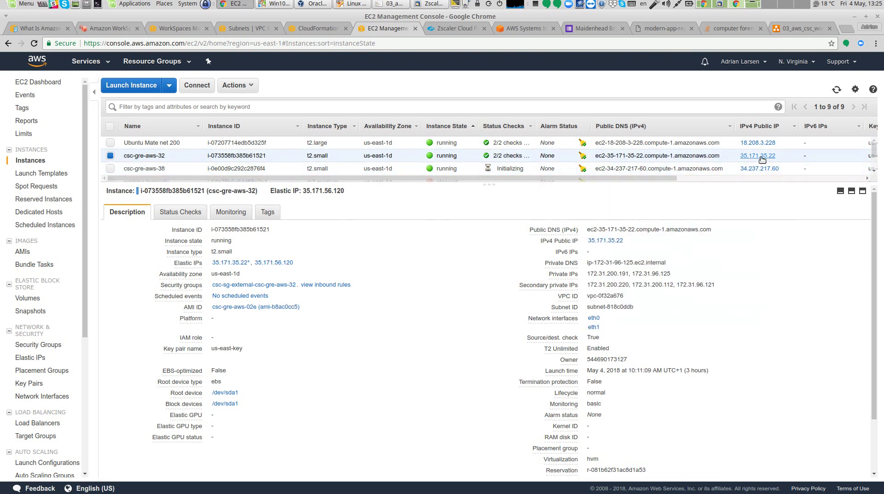
{"action": "left_click", "coordinate": [595, 328]}
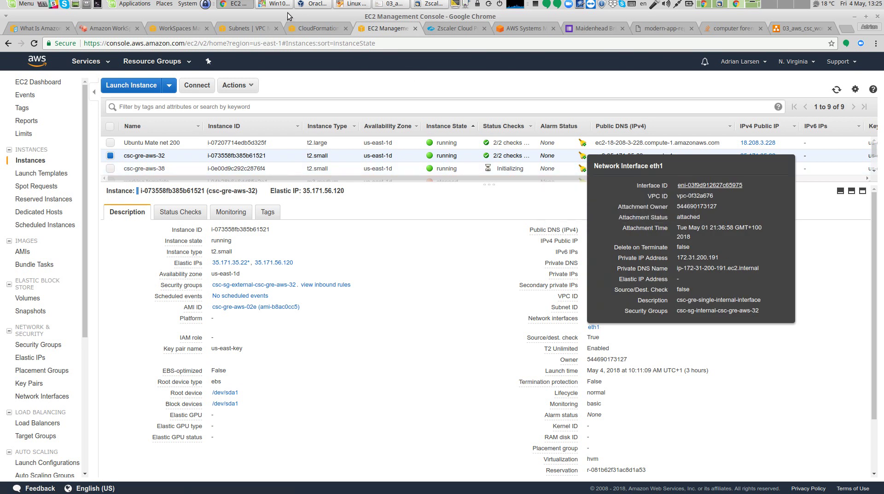
Return to the Win10 virtual machine and open a new PuTTY session from the saved csc-gre-aws-32 settings
{"action": "left_click", "coordinate": [274, 6]}
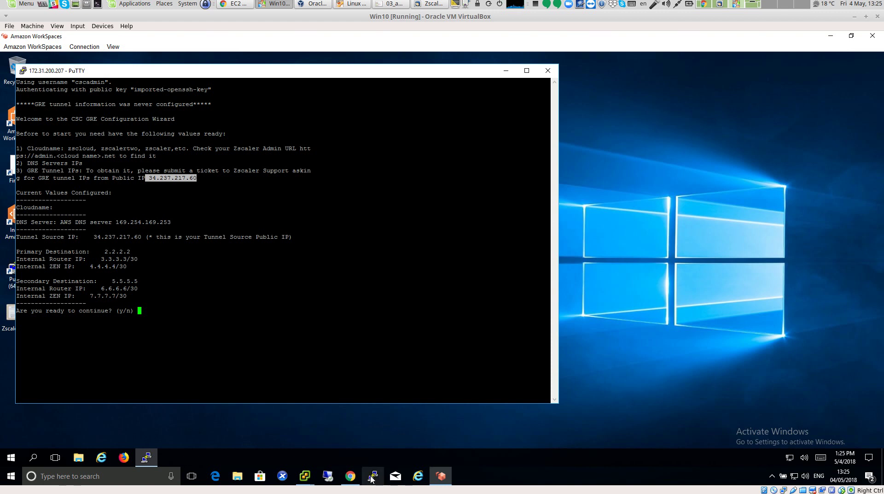
{"action": "left_click", "coordinate": [152, 455]}
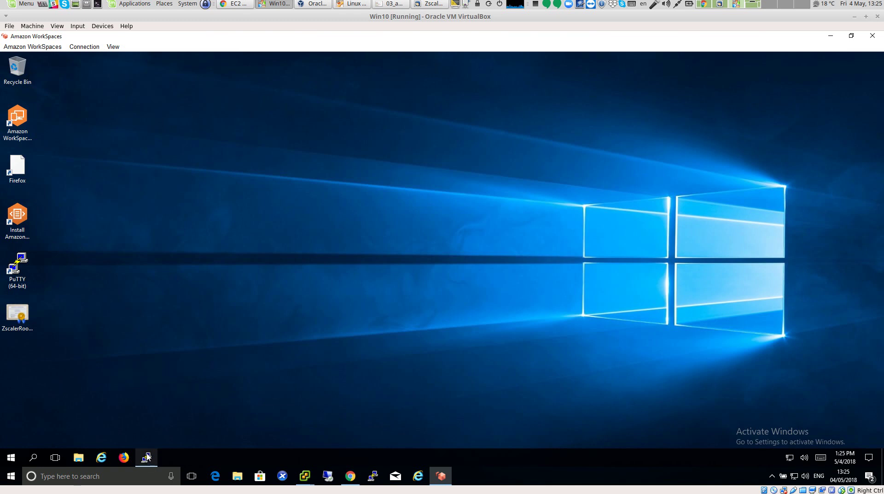
{"action": "left_click", "coordinate": [148, 455]}
{"action": "left_click", "coordinate": [23, 70]}
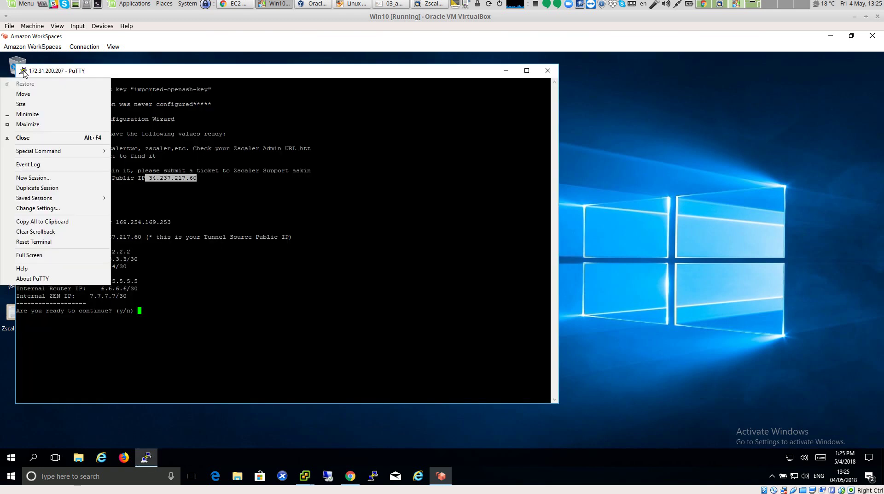
{"action": "left_click", "coordinate": [55, 179]}
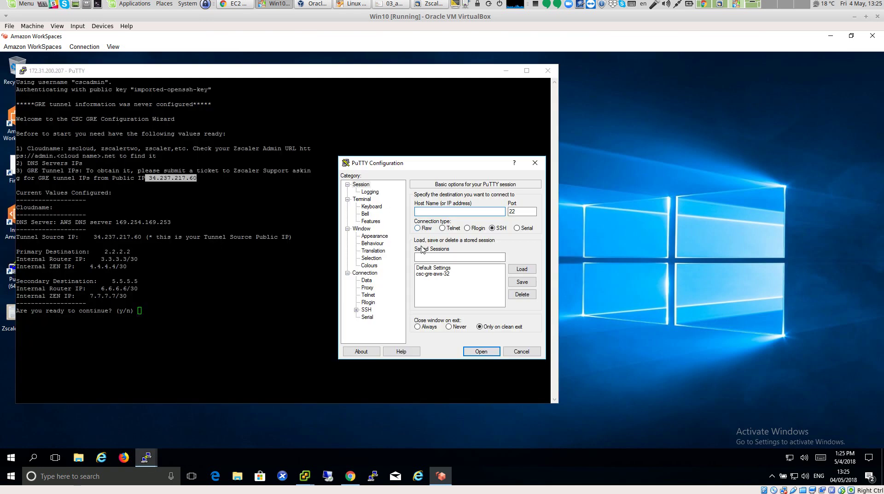
{"action": "left_click", "coordinate": [437, 273]}
{"action": "left_click", "coordinate": [522, 268]}
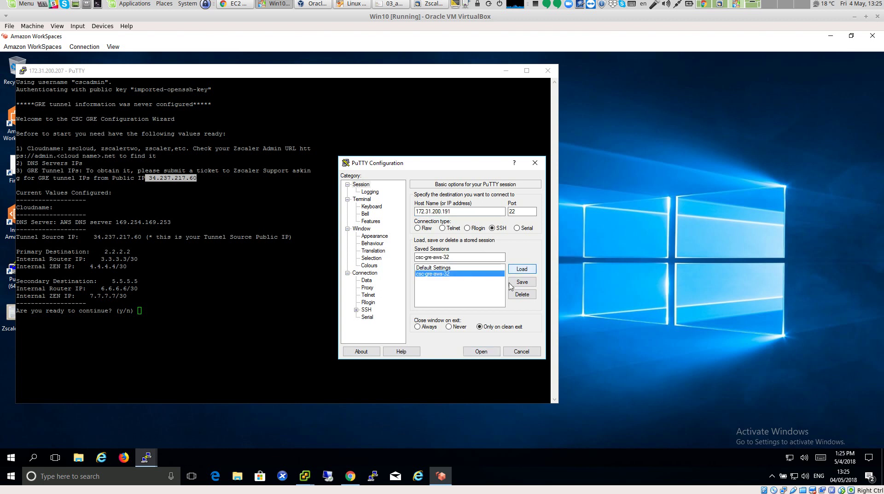
{"action": "left_click", "coordinate": [481, 351]}
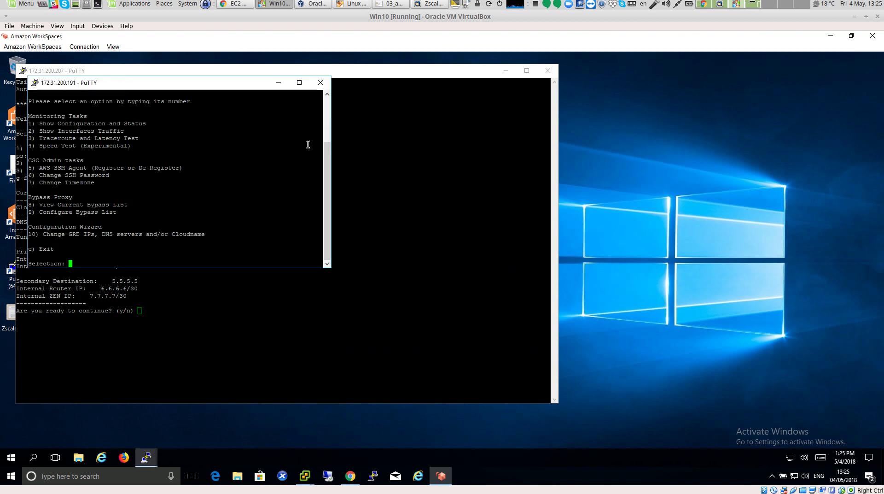
Maximize the new PuTTY session, run Show Configuration and Status twice, and select the internal eth1 IP address
{"action": "left_click", "coordinate": [300, 83]}
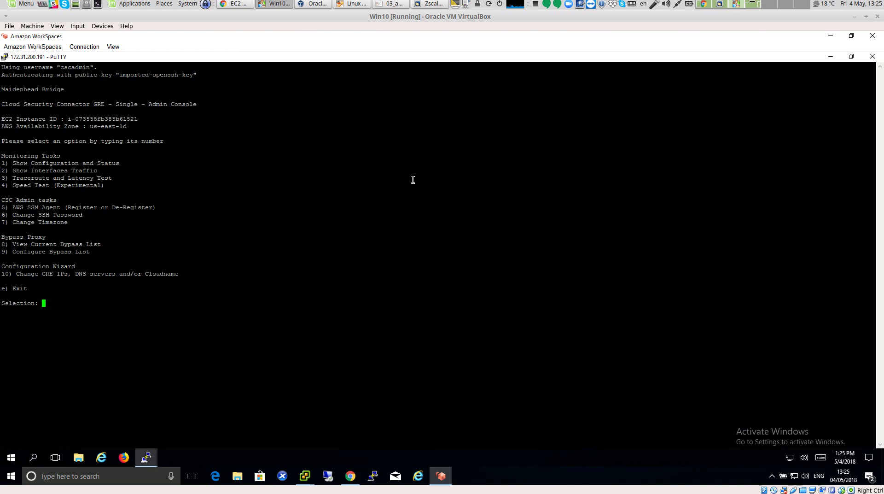
{"action": "type", "text": "1"}
{"action": "key", "text": "Return"}
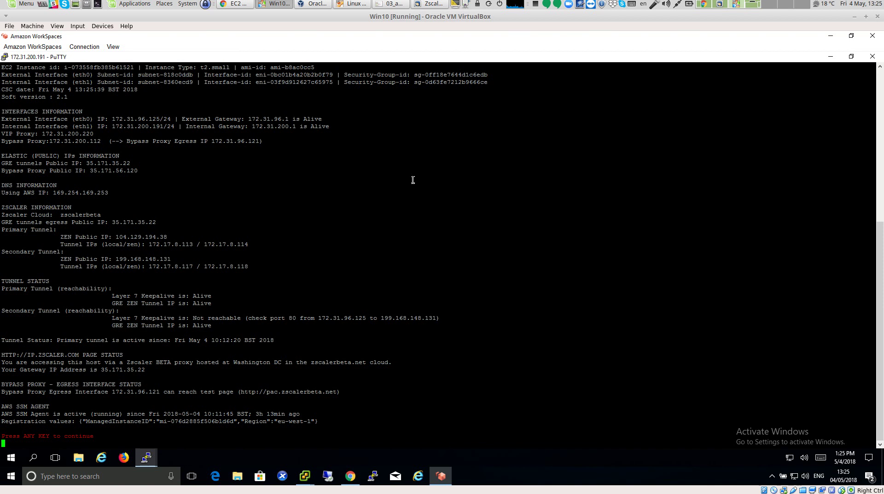
{"action": "key", "text": "Return"}
{"action": "type", "text": "1"}
{"action": "key", "text": "Return"}
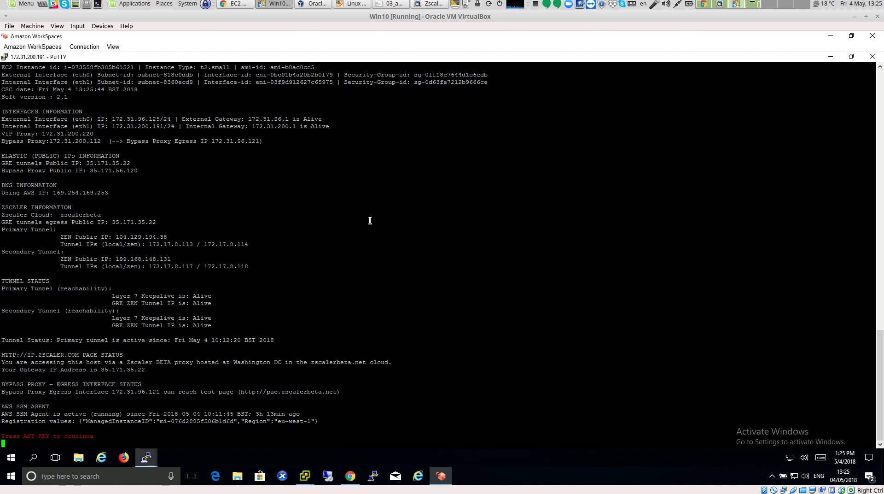
{"action": "left_click_drag", "start_coordinate": [113, 126], "coordinate": [167, 127]}
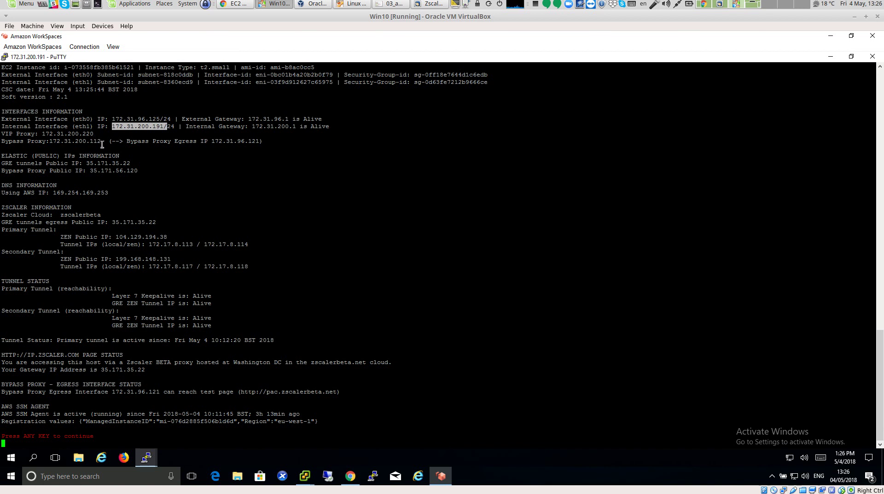
Switch to the Zscaler Cloud Portal in Chrome, sign in with the prefilled credentials and dismiss the evaluation notice
{"action": "left_click", "coordinate": [235, 4]}
{"action": "left_click", "coordinate": [450, 28]}
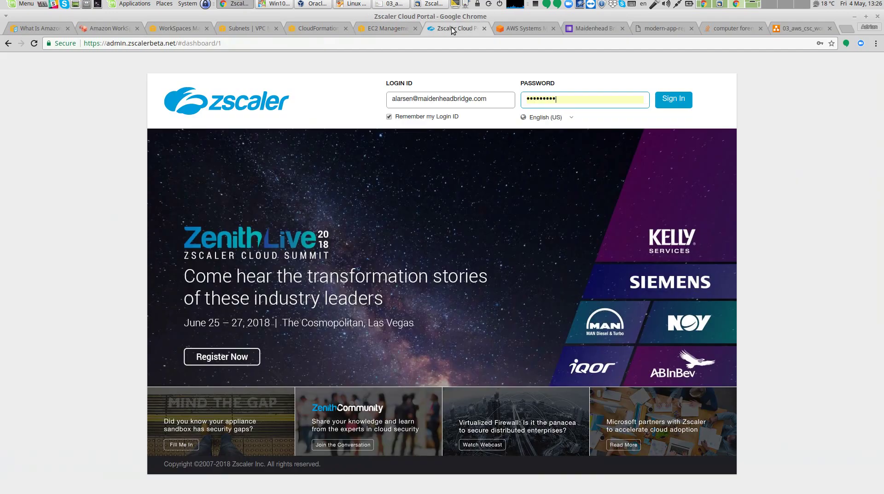
{"action": "left_click", "coordinate": [672, 99]}
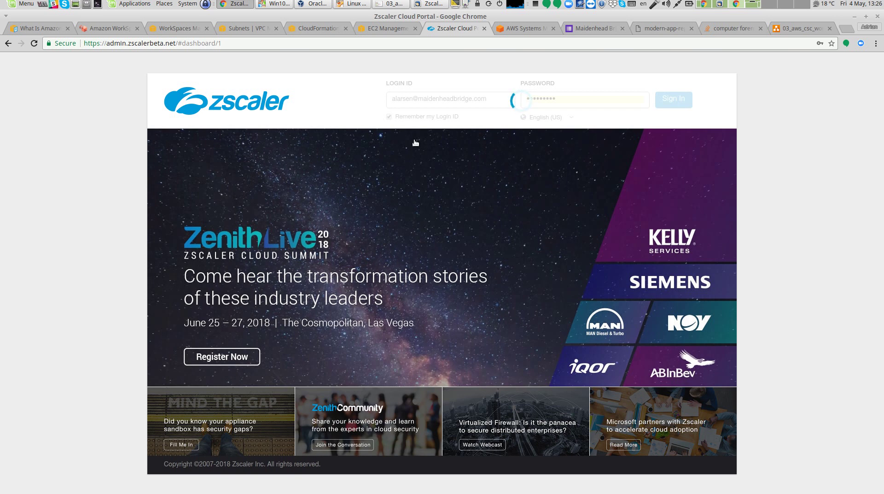
{"action": "left_click", "coordinate": [431, 4]}
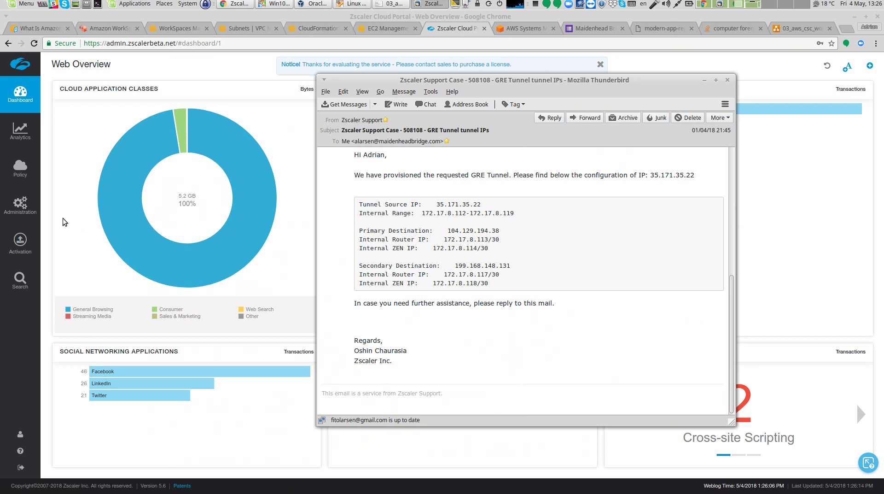
{"action": "left_click", "coordinate": [21, 206]}
{"action": "left_click", "coordinate": [71, 293]}
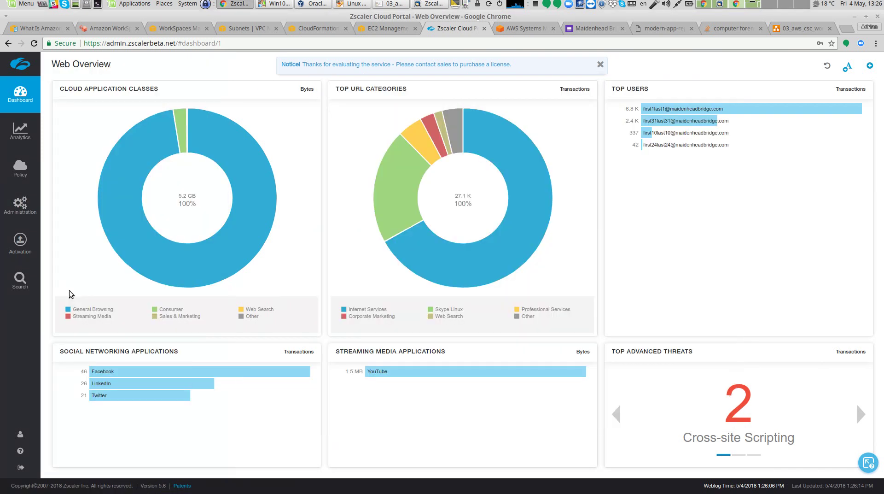
{"action": "left_click", "coordinate": [600, 64]}
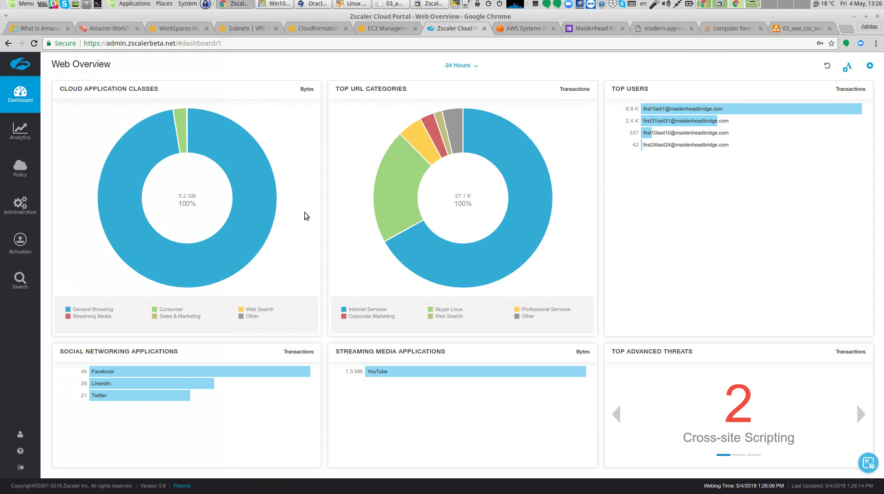
Open the traffic forwarding Locations page and look through the list to its last entry
{"action": "mouse_move", "coordinate": [1, 196]}
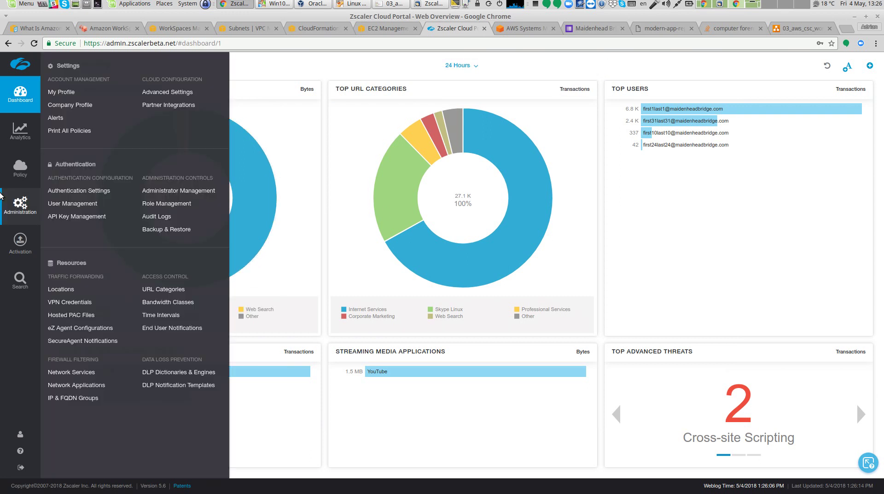
{"action": "left_click", "coordinate": [70, 293]}
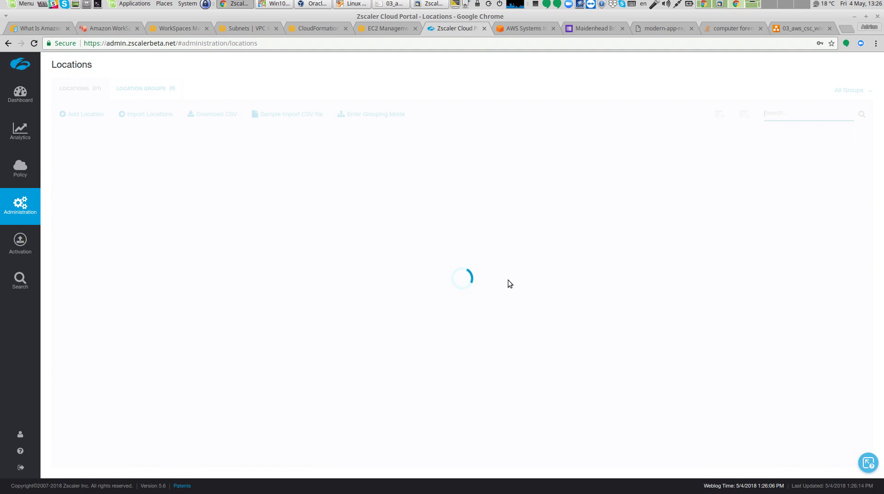
{"action": "scroll", "coordinate": [510, 278], "scroll_direction": "down", "scroll_amount": 6}
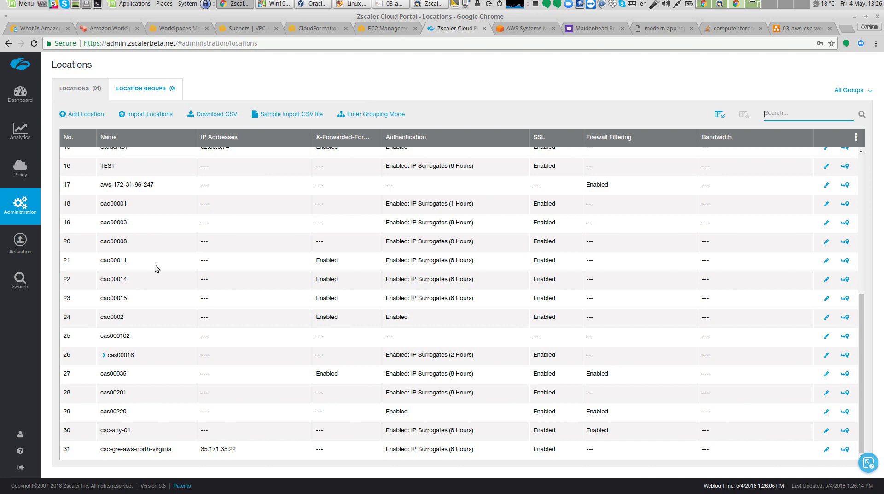
Check the portal's Hosted PAC Files list and switch back to the PuTTY session in the Win10 virtual machine
{"action": "mouse_move", "coordinate": [40, 201]}
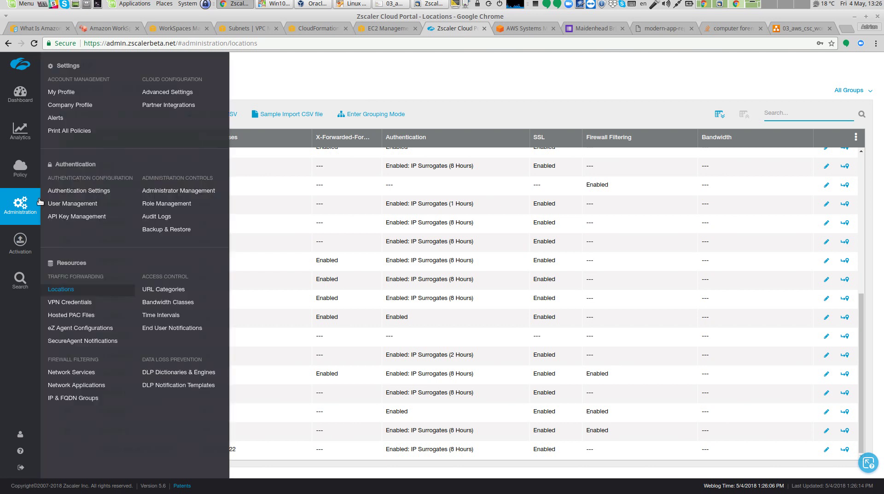
{"action": "left_click", "coordinate": [74, 315]}
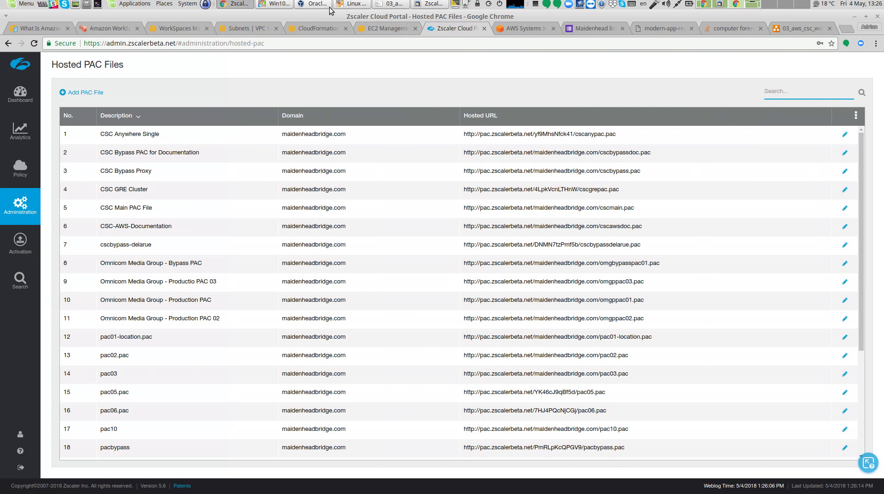
{"action": "left_click", "coordinate": [282, 4]}
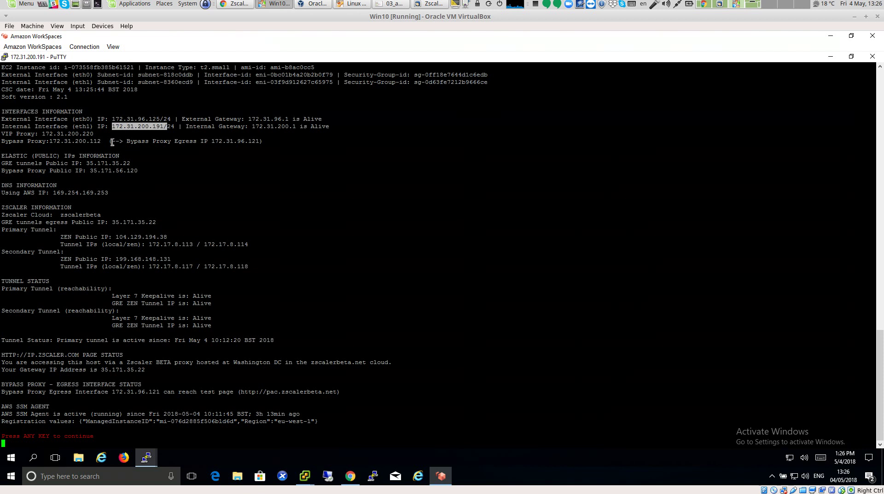
Switch to the Zscaler portal in Chrome, open the CSC-AWS-Documentation PAC file for editing and highlight its objective comments
{"action": "left_click", "coordinate": [236, 5]}
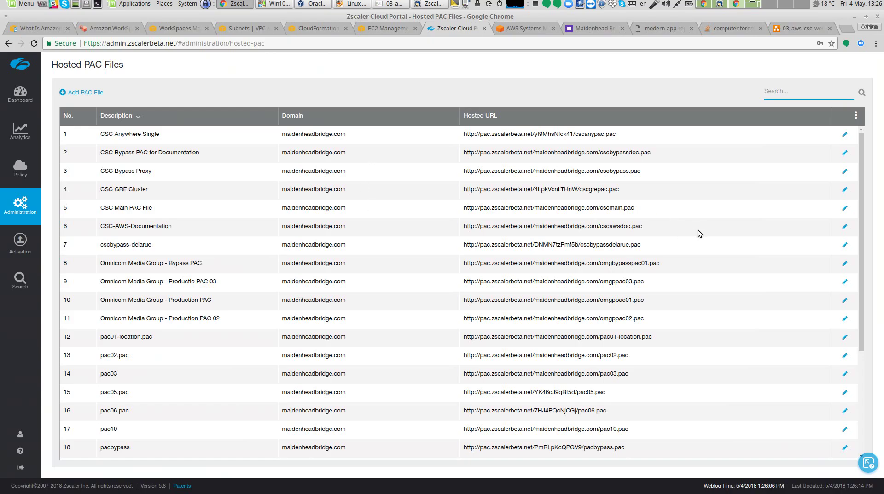
{"action": "left_click", "coordinate": [845, 227]}
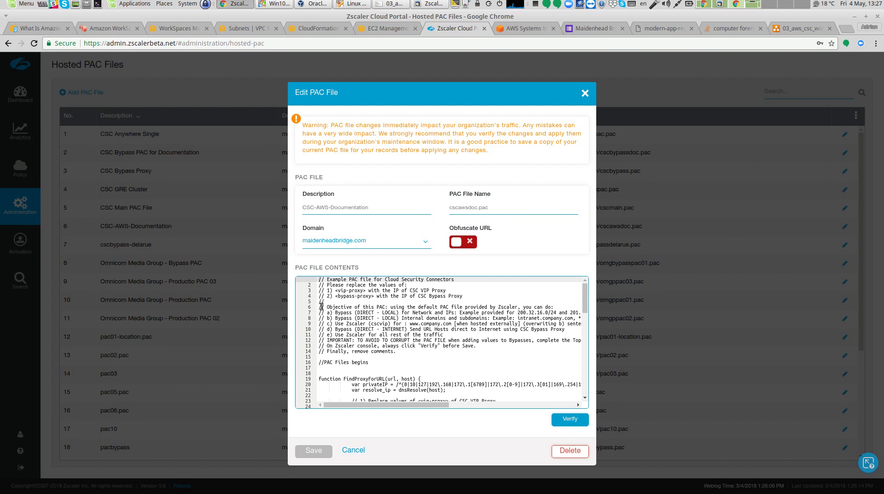
{"action": "left_click_drag", "start_coordinate": [320, 307], "coordinate": [441, 350]}
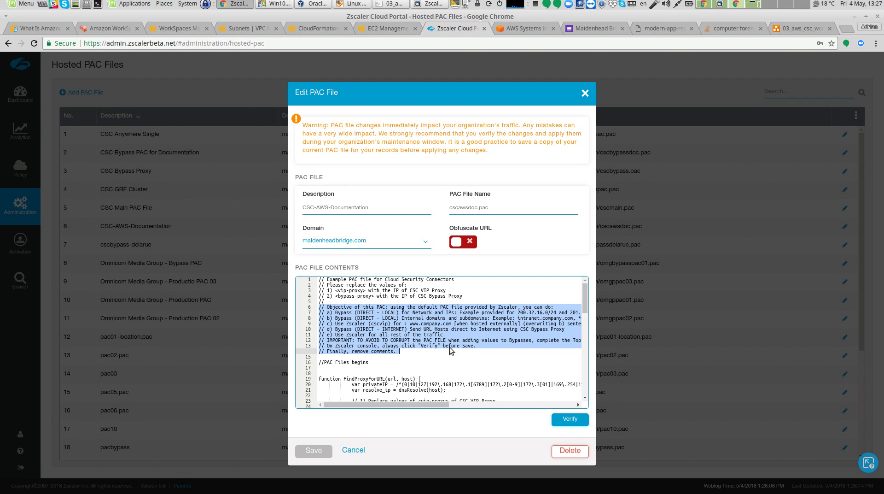
Highlight the cscvip and cscbypass proxy variable definitions in the PAC file contents
{"action": "scroll", "coordinate": [449, 347], "scroll_direction": "down", "scroll_amount": 5}
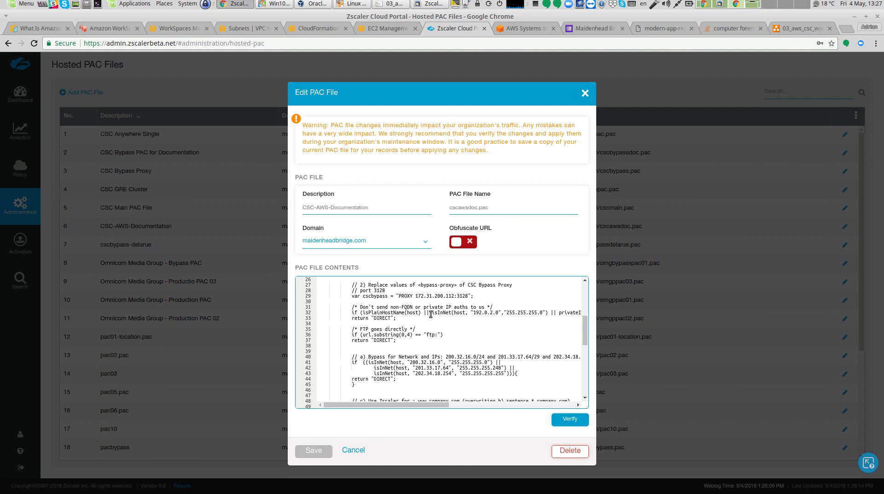
{"action": "scroll", "coordinate": [432, 314], "scroll_direction": "up", "scroll_amount": 1}
{"action": "triple_click", "coordinate": [348, 302]}
{"action": "left_click", "coordinate": [453, 301], "text": "shift"}
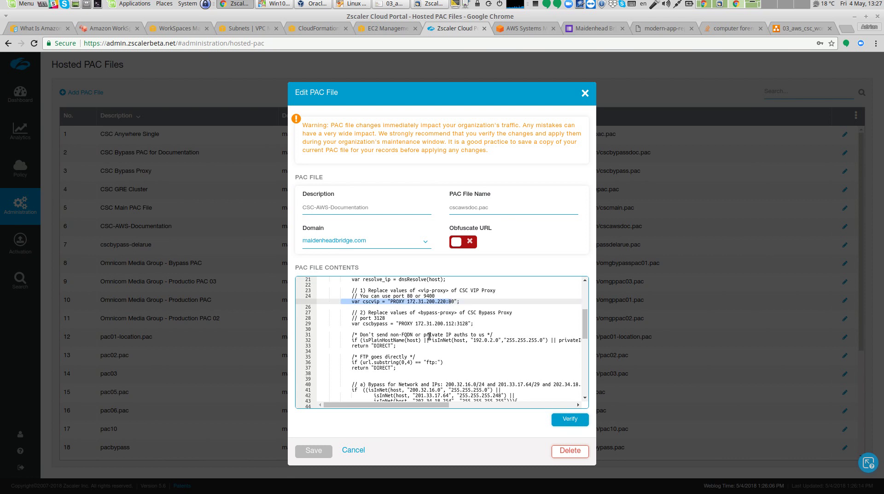
{"action": "left_click_drag", "start_coordinate": [341, 324], "coordinate": [466, 324]}
Review the PAC file's bypass rules, highlight the final "return cscvip" statement and close the file without saving
{"action": "scroll", "coordinate": [459, 338], "scroll_direction": "down", "scroll_amount": 3}
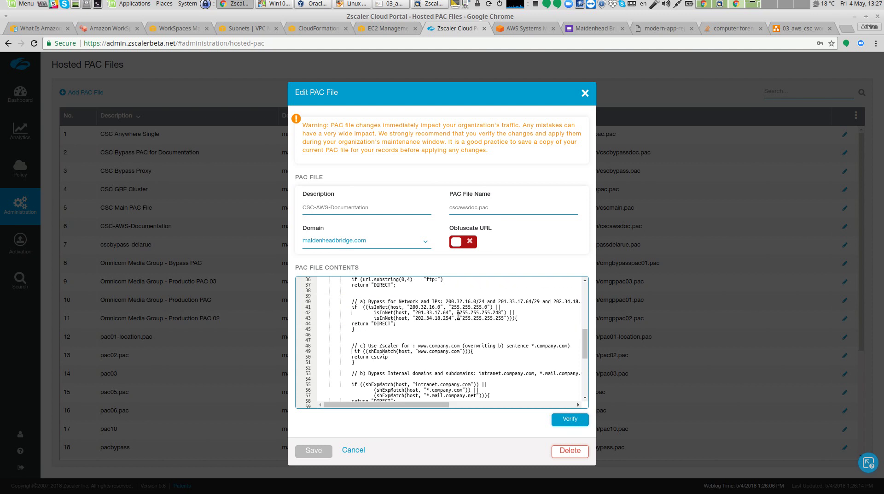
{"action": "scroll", "coordinate": [459, 315], "scroll_direction": "down", "scroll_amount": 3}
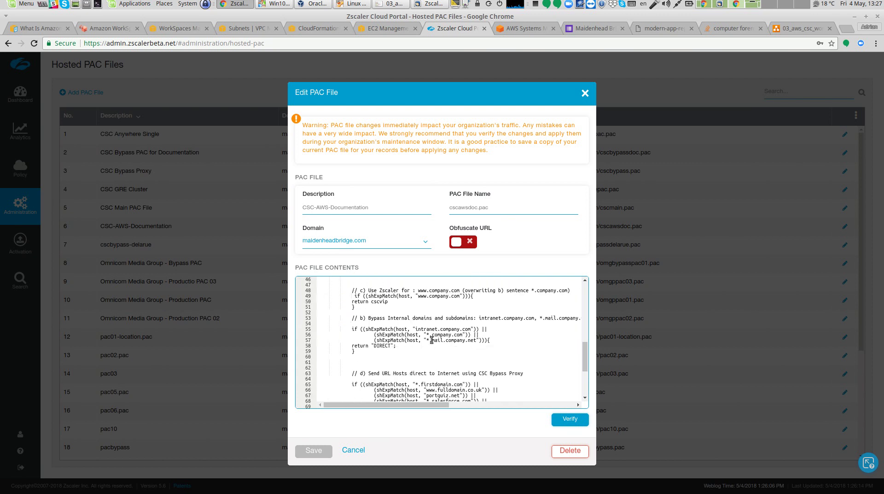
{"action": "scroll", "coordinate": [431, 340], "scroll_direction": "down", "scroll_amount": 5}
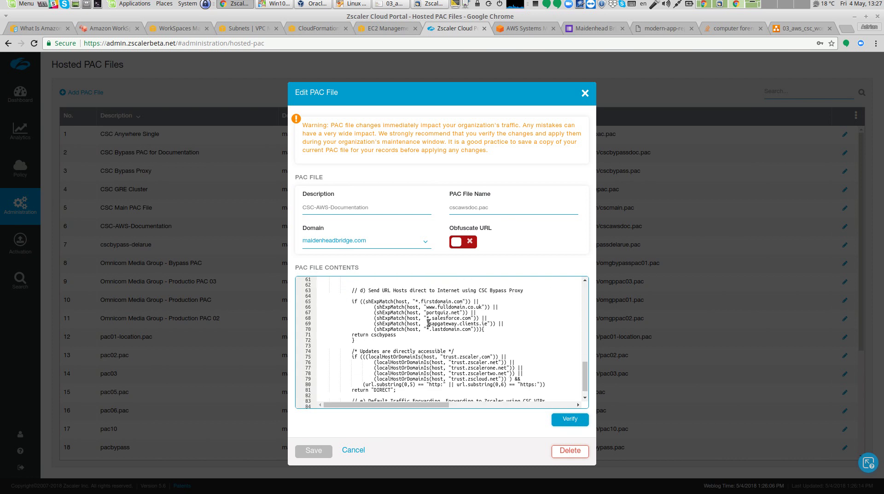
{"action": "scroll", "coordinate": [399, 341], "scroll_direction": "down", "scroll_amount": 1}
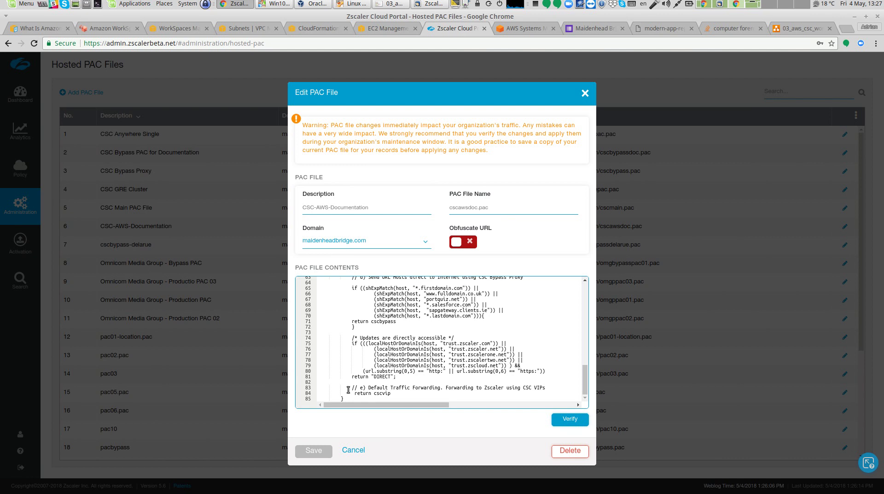
{"action": "left_click_drag", "start_coordinate": [355, 394], "coordinate": [407, 401]}
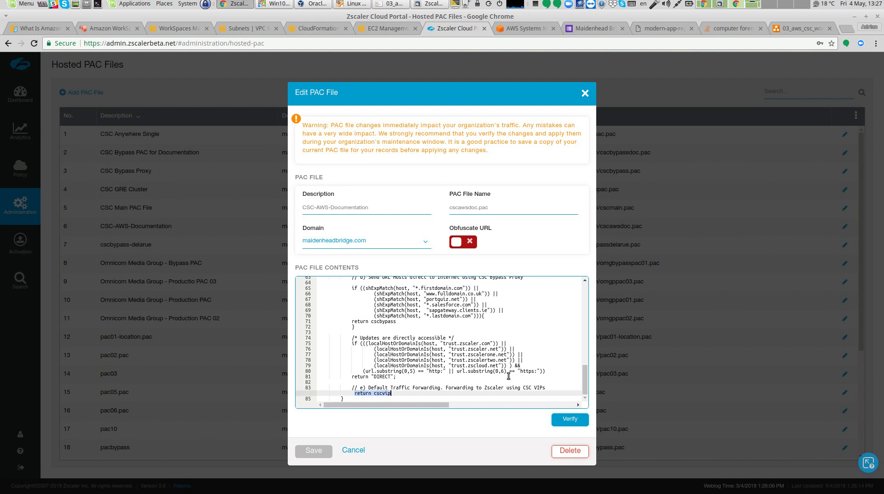
{"action": "left_click", "coordinate": [584, 95]}
Switch back to the PuTTY session in the Win10 virtual machine and run Show Configuration and Status again
{"action": "left_click", "coordinate": [283, 5]}
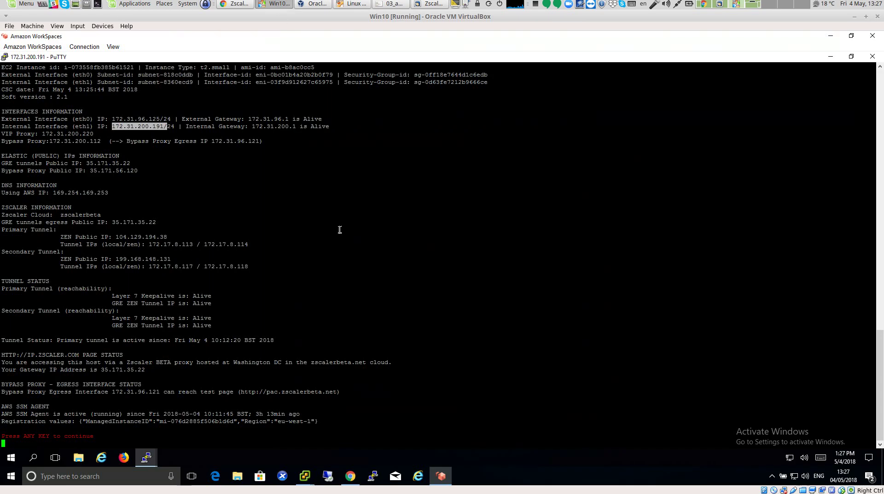
{"action": "key", "text": "Return"}
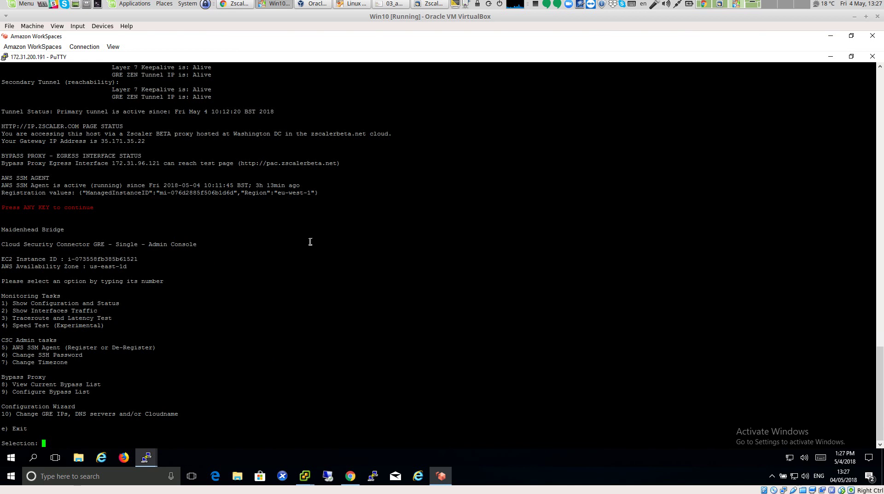
{"action": "type", "text": "1"}
{"action": "key", "text": "Return"}
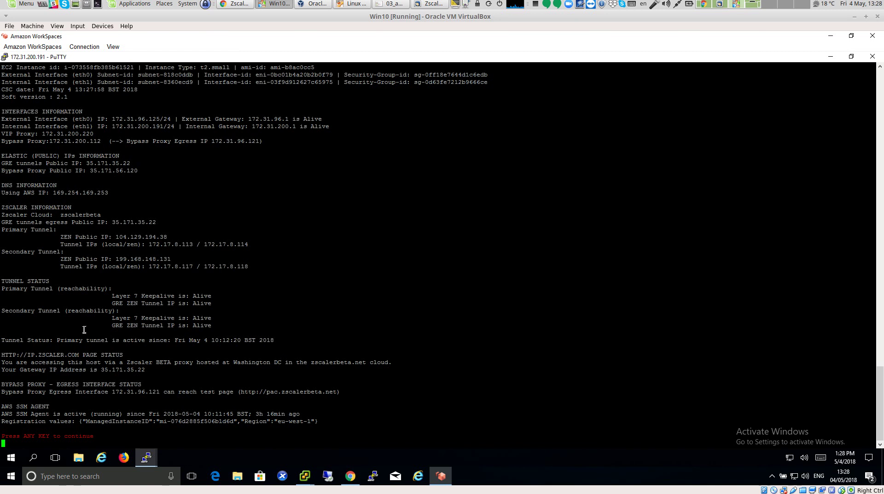
Highlight the tunnel status, ip.zscaler.com page status and bypass proxy egress status, and return to the console menu
{"action": "left_click_drag", "start_coordinate": [3, 340], "coordinate": [278, 342]}
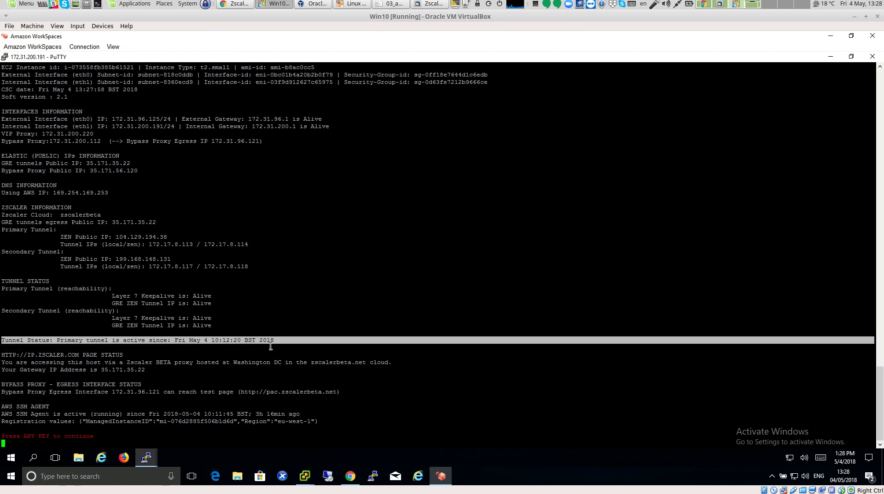
{"action": "left_click_drag", "start_coordinate": [3, 354], "coordinate": [158, 366]}
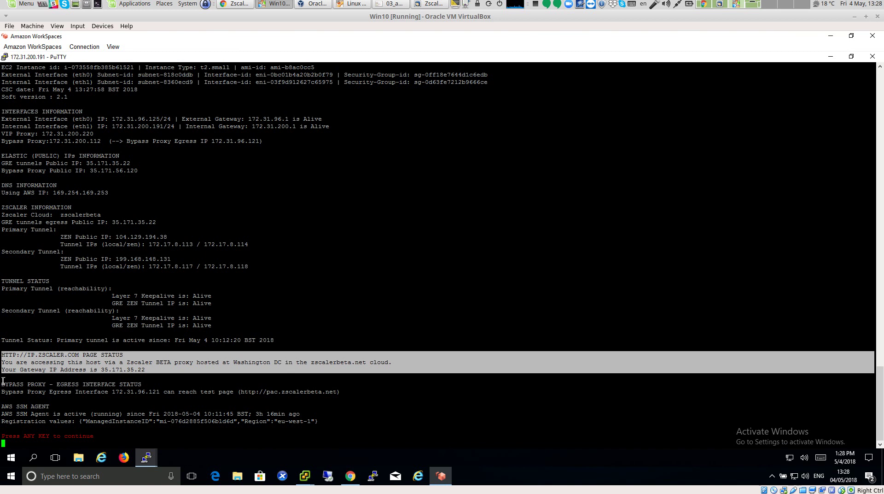
{"action": "left_click_drag", "start_coordinate": [7, 383], "coordinate": [345, 389]}
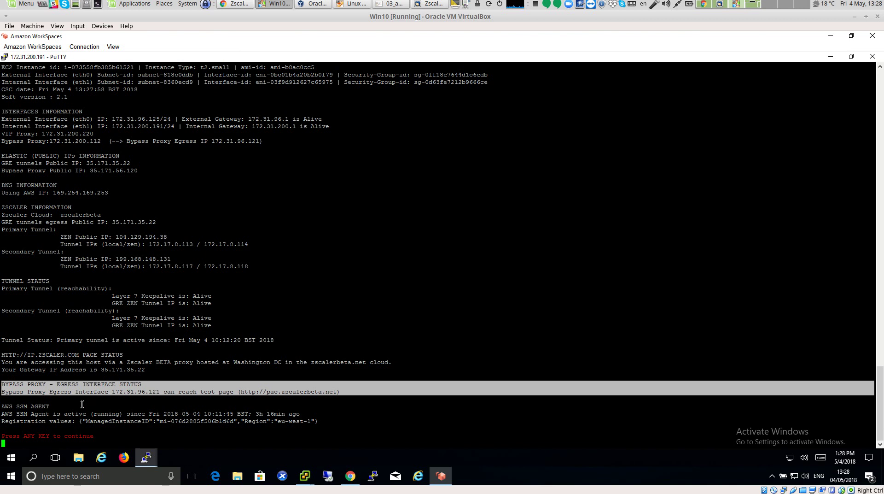
{"action": "key", "text": "Return"}
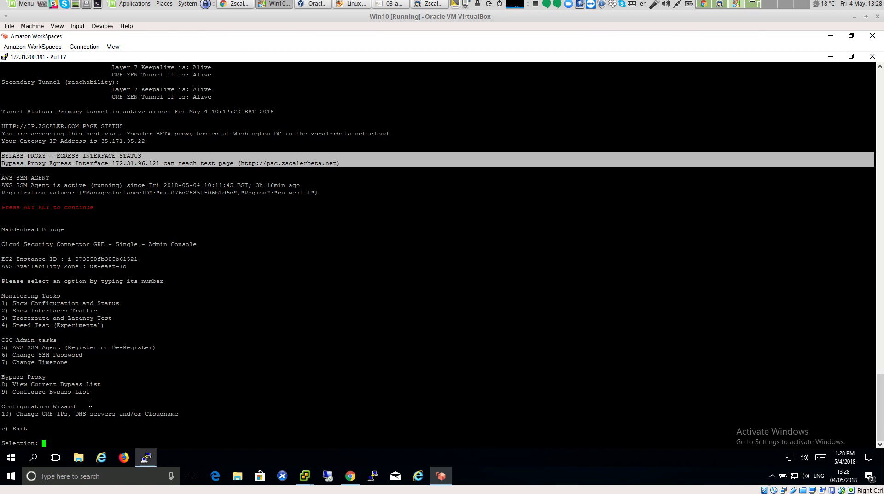
Open the WorkSpace's Windows network proxy settings in a maximized window
{"action": "left_click", "coordinate": [16, 457]}
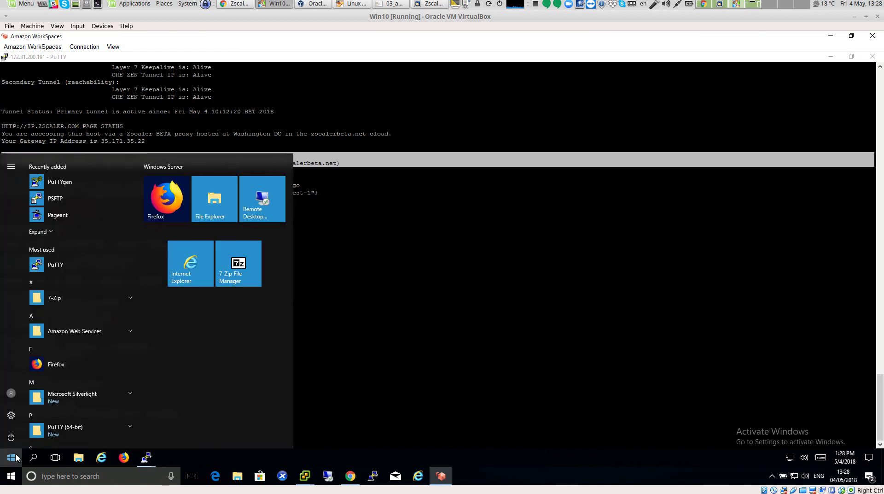
{"action": "left_click", "coordinate": [11, 414]}
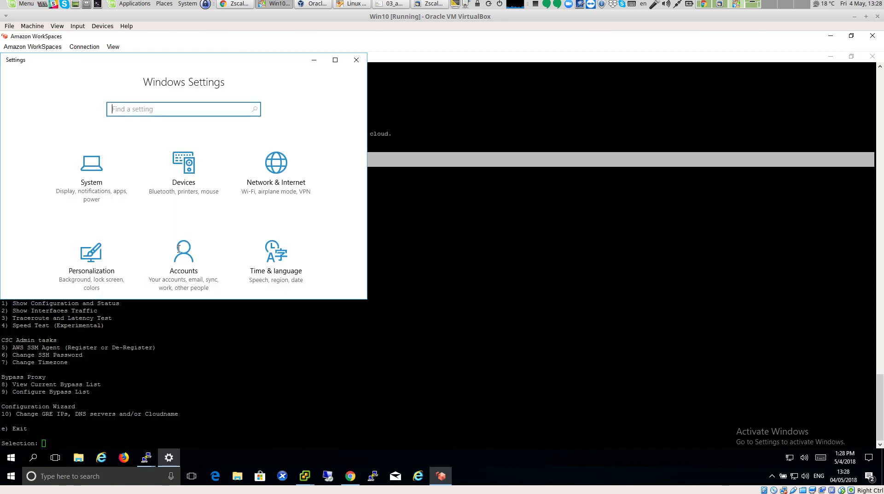
{"action": "left_click", "coordinate": [288, 187]}
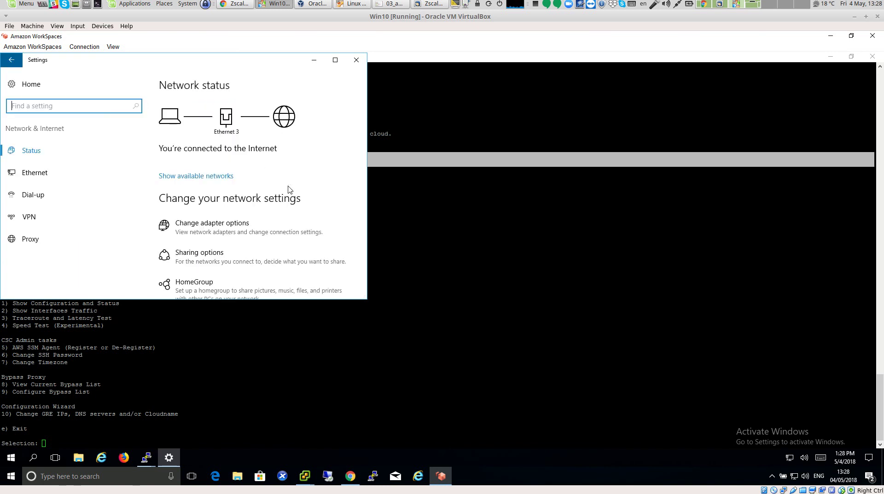
{"action": "left_click", "coordinate": [335, 60]}
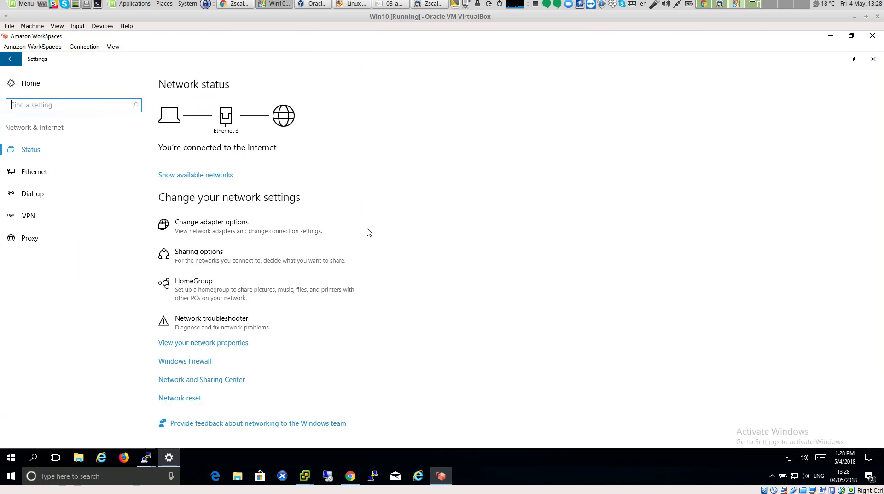
{"action": "left_click", "coordinate": [24, 238]}
Check the automatic proxy setup script address through to the PAC file name at its end
{"action": "left_click", "coordinate": [182, 213]}
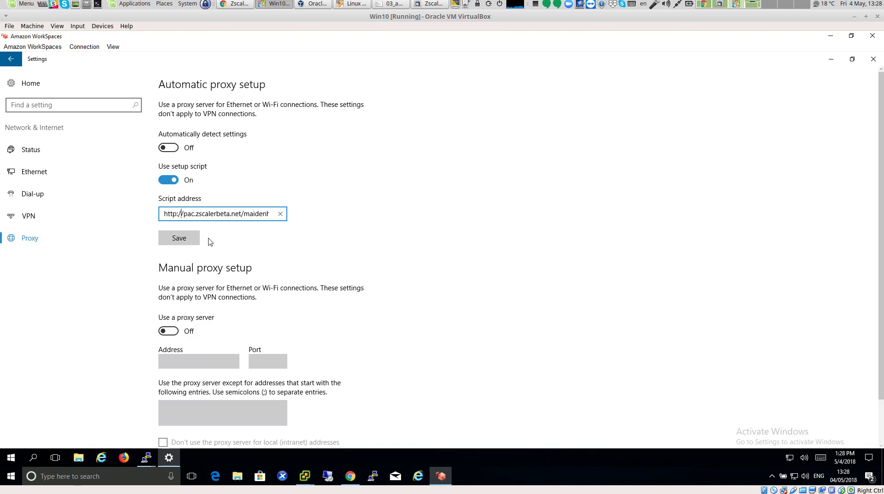
{"action": "key", "text": "Right"}
{"action": "key", "text": "Right"}
{"action": "key", "text": "Right"}
{"action": "key", "text": "Right"}
{"action": "key", "text": "Right"}
{"action": "key", "text": "Right"}
{"action": "key", "text": "Right"}
{"action": "key", "text": "Right"}
{"action": "key", "text": "Right"}
{"action": "key", "text": "Right"}
{"action": "key", "text": "Right"}
{"action": "key", "text": "Right"}
{"action": "key", "text": "Right"}
{"action": "key", "text": "Right"}
{"action": "key", "text": "Right"}
{"action": "key", "text": "Right"}
{"action": "key", "text": "Right"}
{"action": "key", "text": "Right"}
{"action": "key", "text": "Right"}
{"action": "key", "text": "Right"}
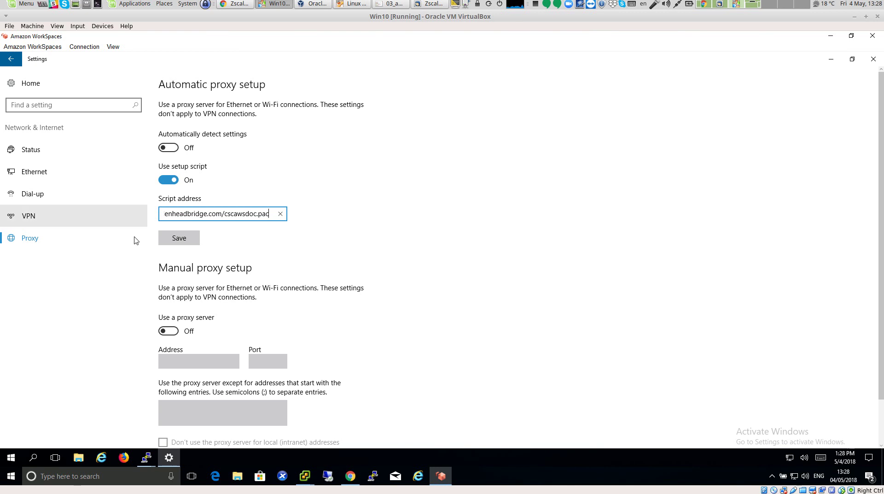
Open ip.zscaler.com in Internet Explorer on the WorkSpace and highlight the gateway IP address
{"action": "left_click", "coordinate": [102, 457]}
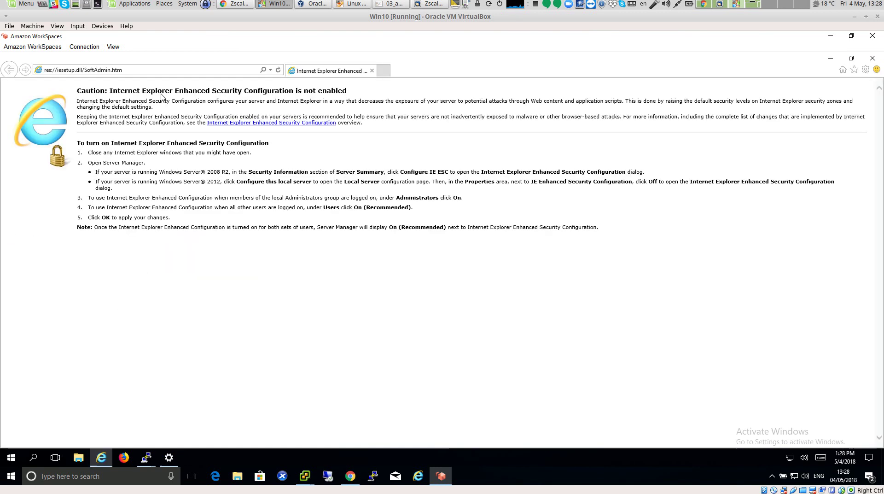
{"action": "left_click", "coordinate": [139, 72]}
{"action": "type", "text": "ip.zscaler.com/"}
{"action": "key", "text": "Return"}
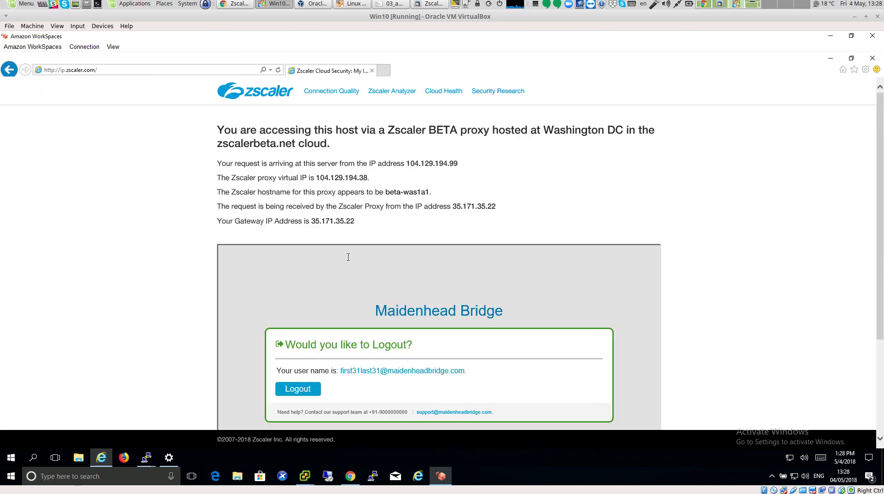
{"action": "left_click_drag", "start_coordinate": [308, 224], "coordinate": [355, 220]}
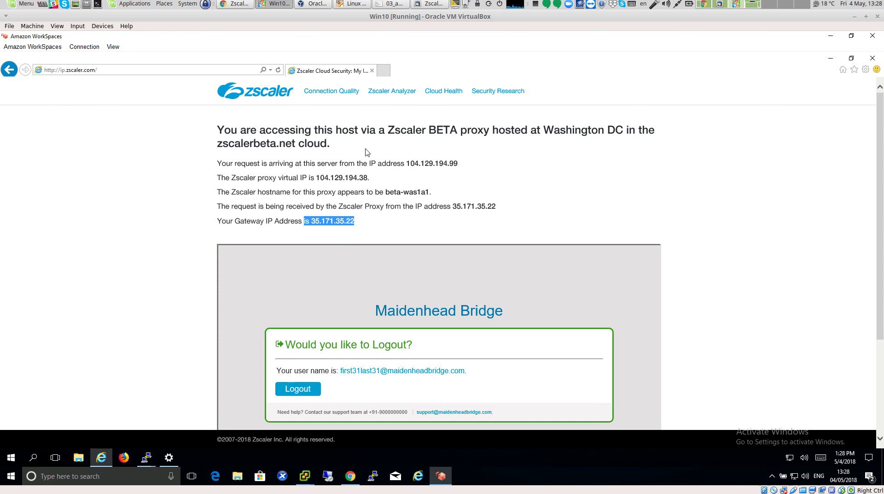
{"action": "left_click", "coordinate": [209, 69]}
{"action": "type", "text": "www.playboy"}
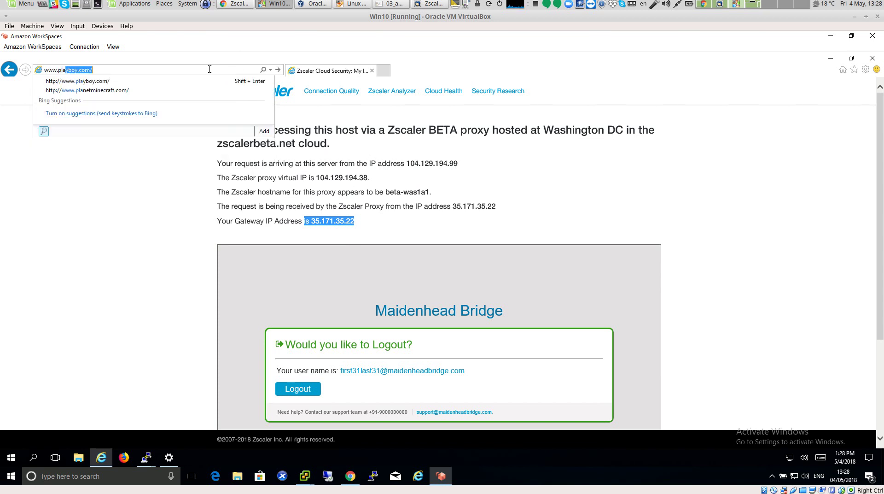
{"action": "key", "text": "Return"}
Go to eicar.org and open the download page for the anti-malware test file
{"action": "left_click", "coordinate": [210, 69]}
{"action": "type", "text": "eicar.org/"}
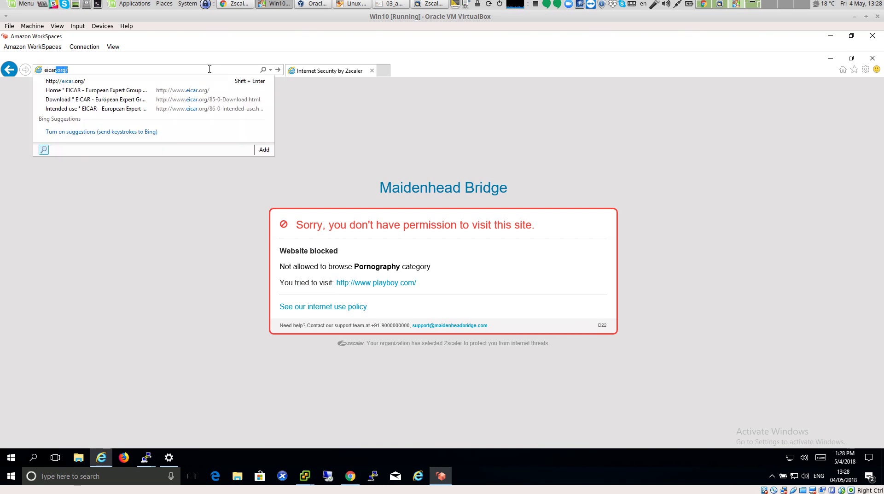
{"action": "key", "text": "Return"}
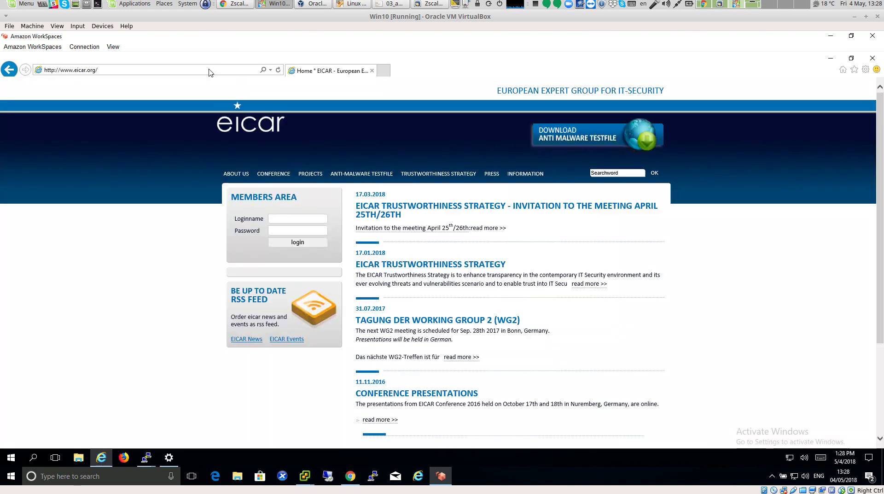
{"action": "left_click", "coordinate": [619, 144]}
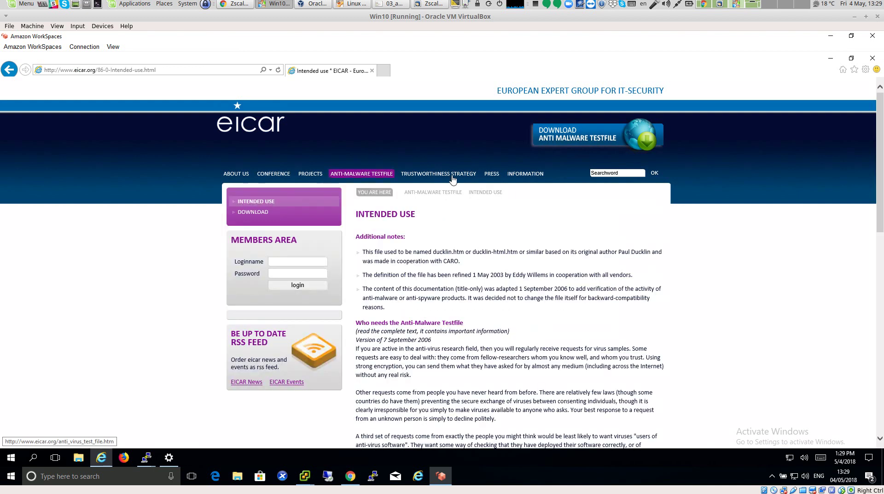
{"action": "left_click", "coordinate": [257, 213]}
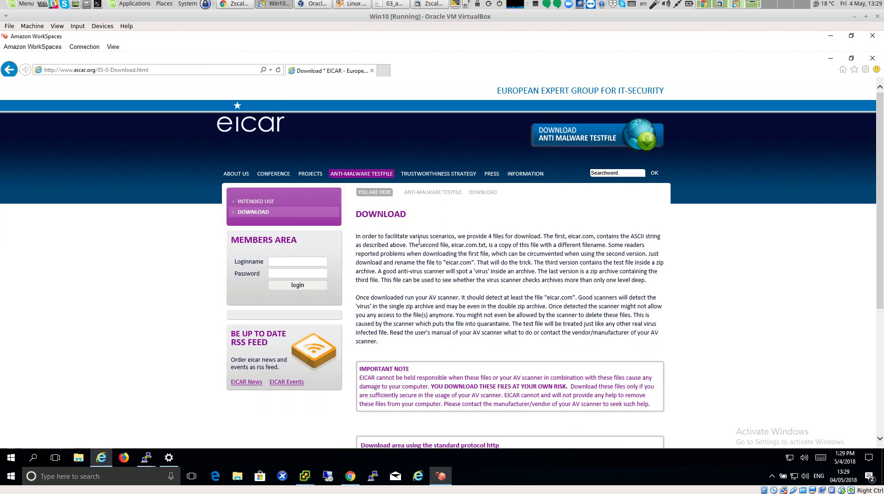
Try to download the eicar.com test file over standard http, go back, and try the secure https version
{"action": "scroll", "coordinate": [423, 248], "scroll_direction": "down", "scroll_amount": 5}
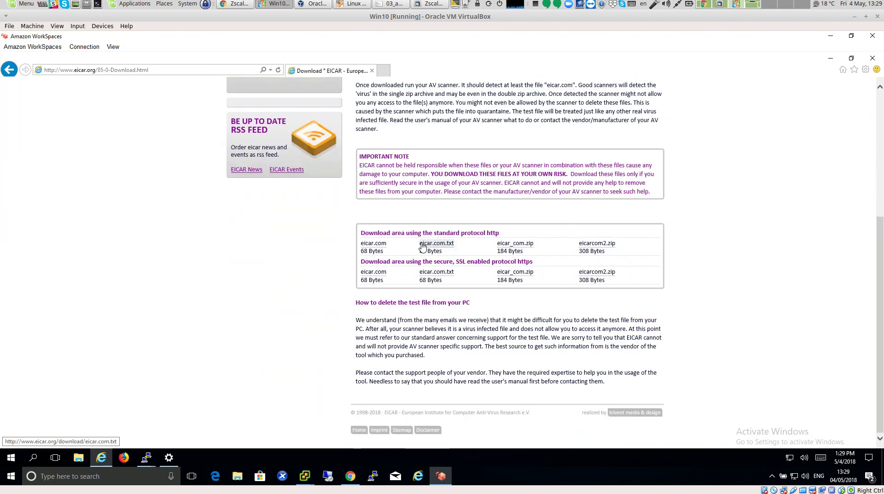
{"action": "left_click", "coordinate": [378, 247]}
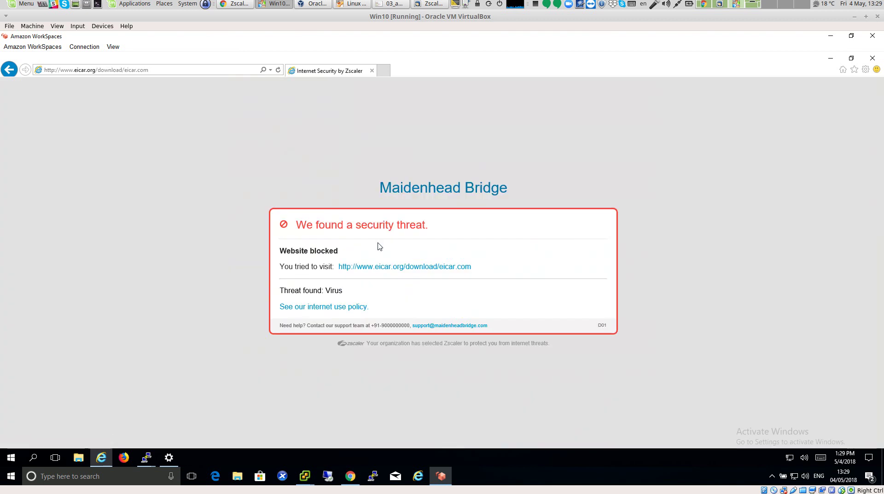
{"action": "left_click", "coordinate": [10, 72]}
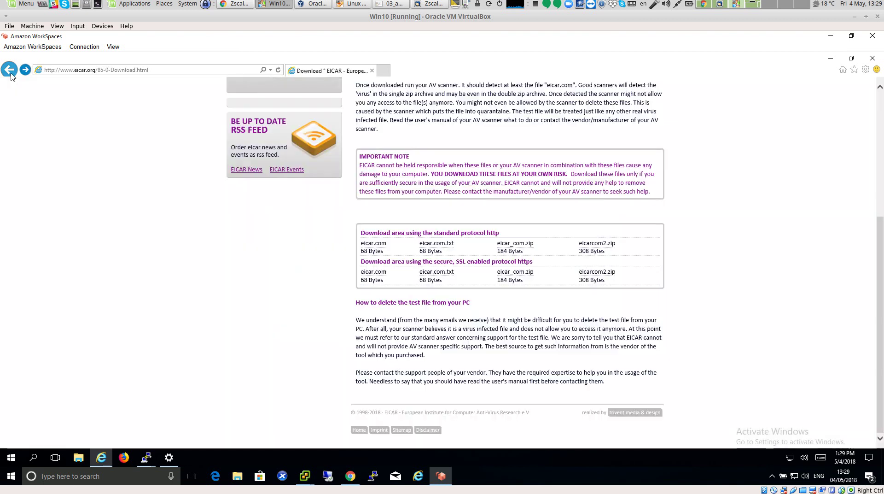
{"action": "left_click", "coordinate": [369, 273]}
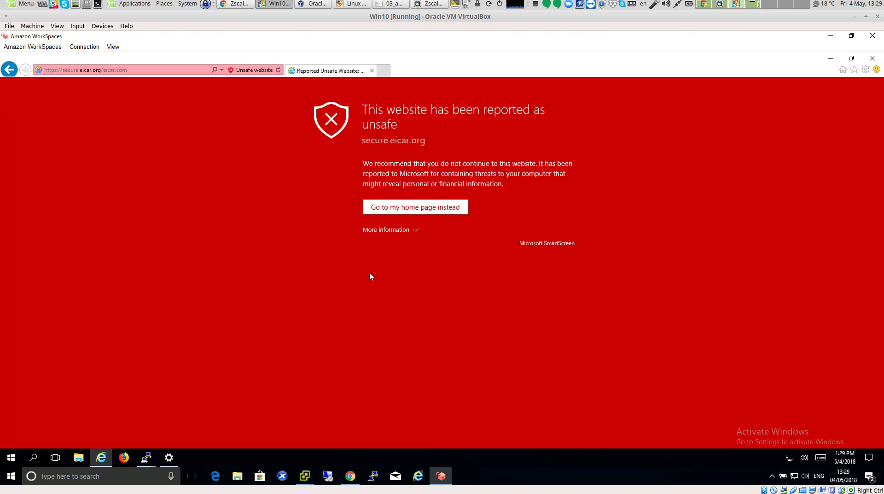
{"action": "left_click", "coordinate": [386, 232]}
{"action": "left_click", "coordinate": [417, 299]}
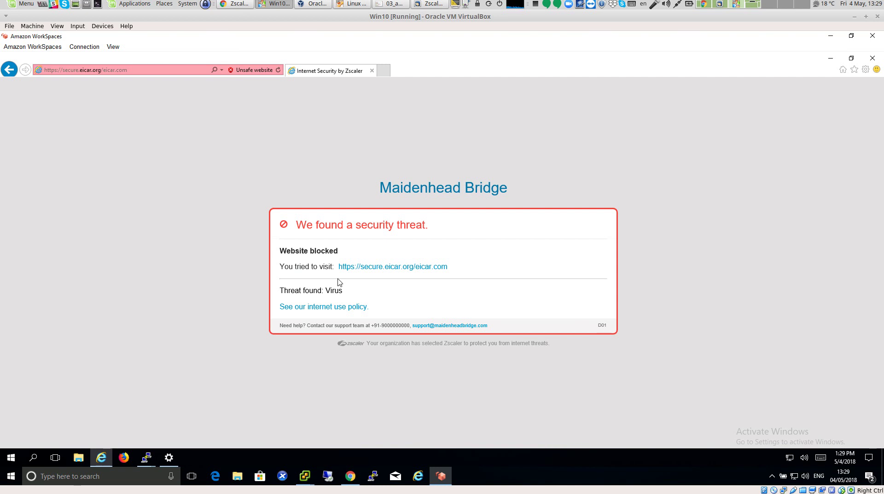
{"action": "left_click", "coordinate": [394, 4]}
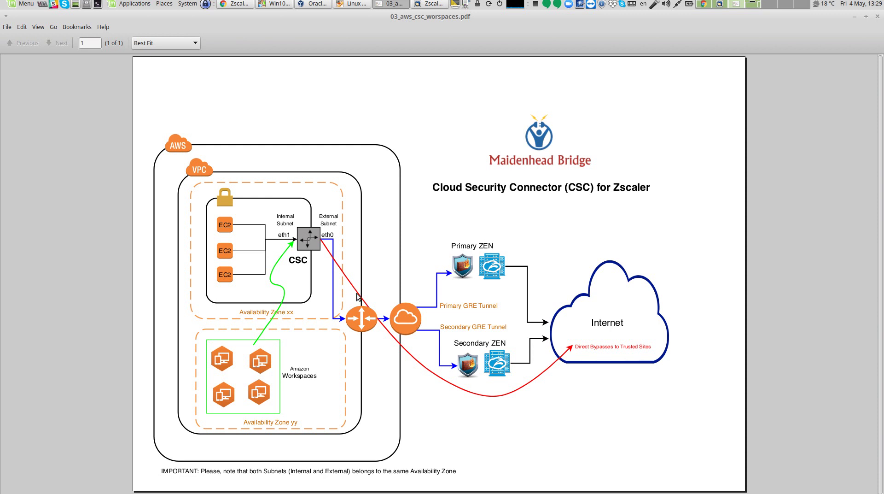
Return to the Win10 virtual machine and bring up the vSphere Client window
{"action": "left_click", "coordinate": [278, 4]}
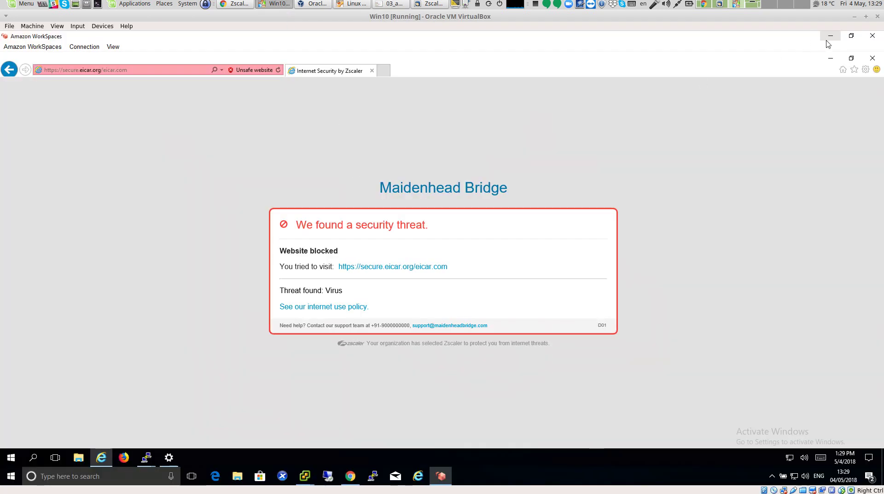
{"action": "left_click", "coordinate": [305, 477]}
{"action": "left_click", "coordinate": [291, 415]}
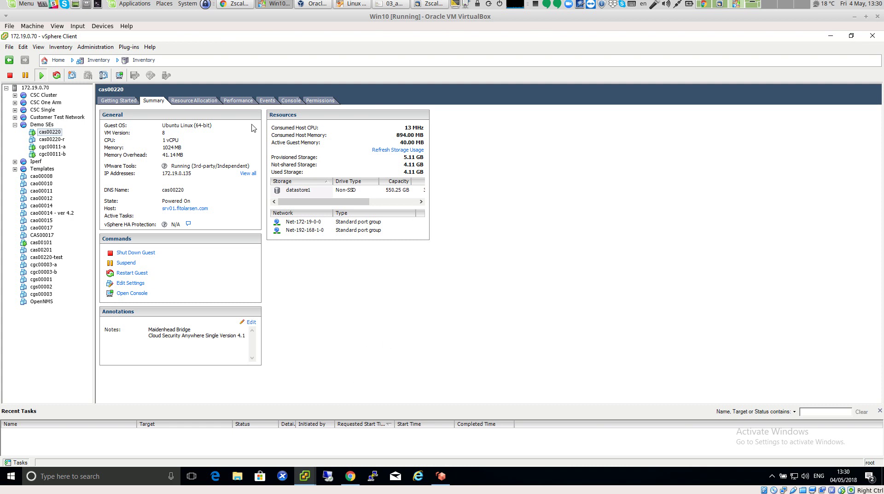
Switch to Chrome to view the WorkSpaces Management page, and return to the Cloud Security Connector architecture diagram in the PDF viewer
{"action": "left_click", "coordinate": [235, 4]}
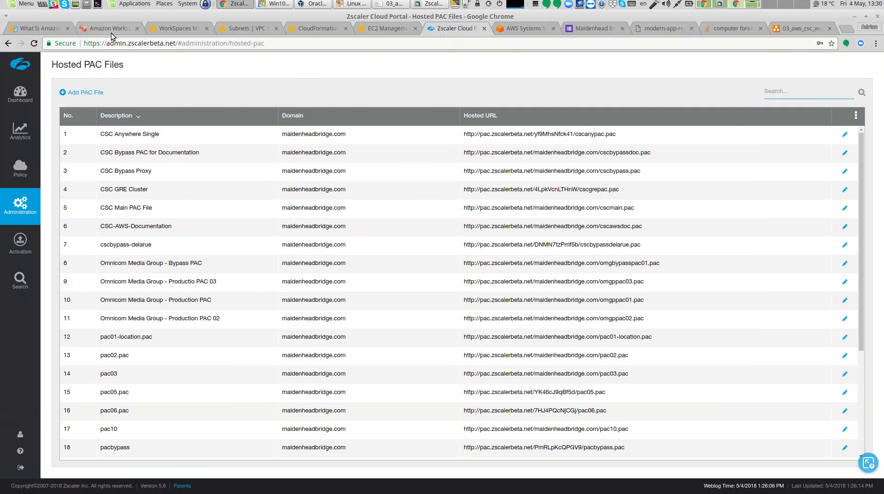
{"action": "left_click", "coordinate": [180, 30]}
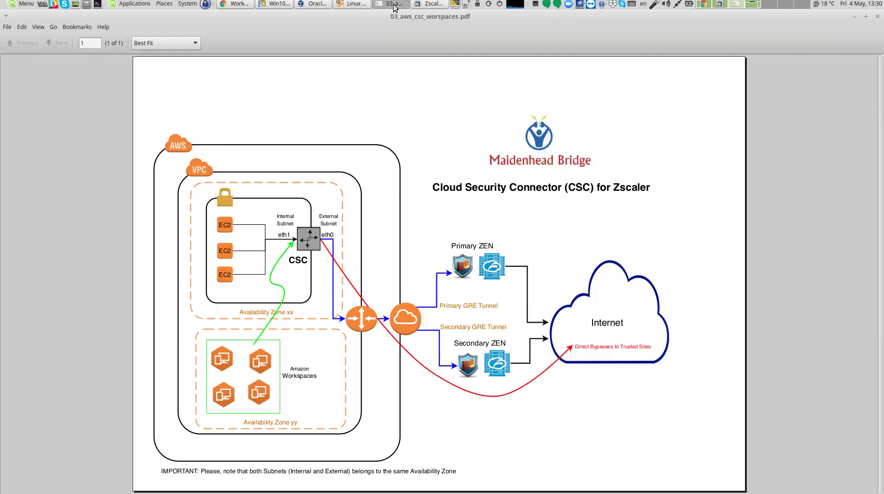
{"action": "left_click", "coordinate": [392, 4]}
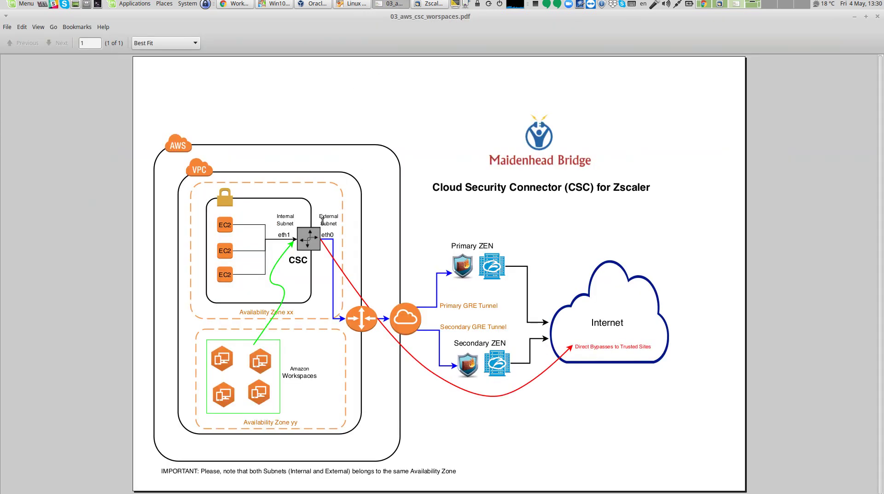